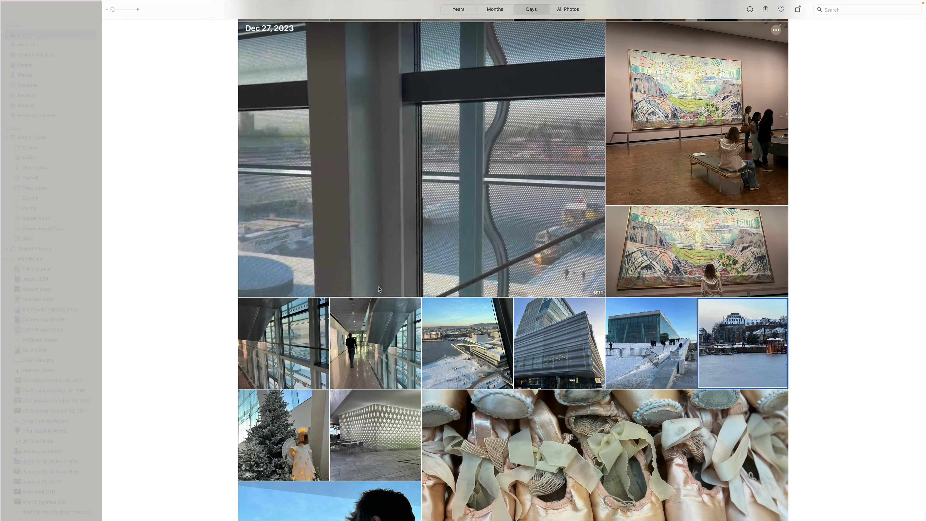
# Open the snowy aerial photo of the harbour and opera house full-size
pyautogui.doubleClick(470, 338)
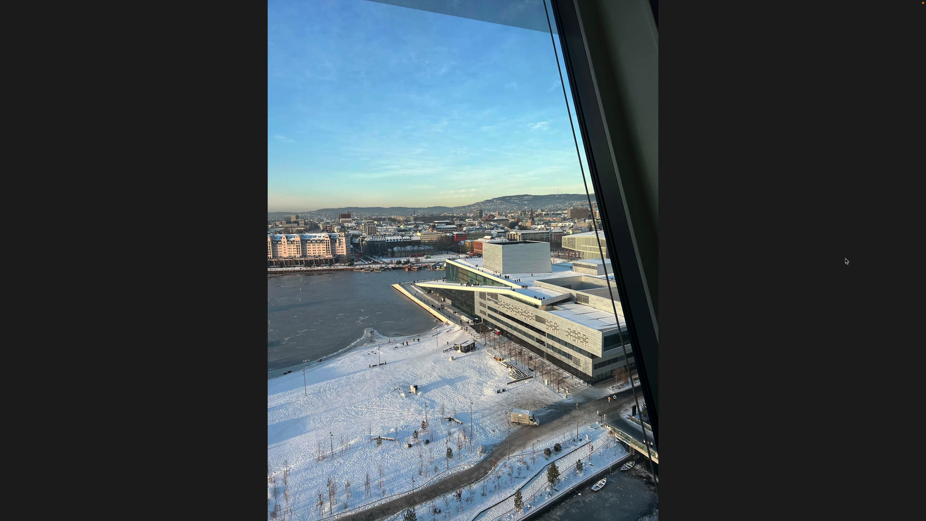
# Advance to the next trip photo in the Photos viewer
pyautogui.click(902, 261)
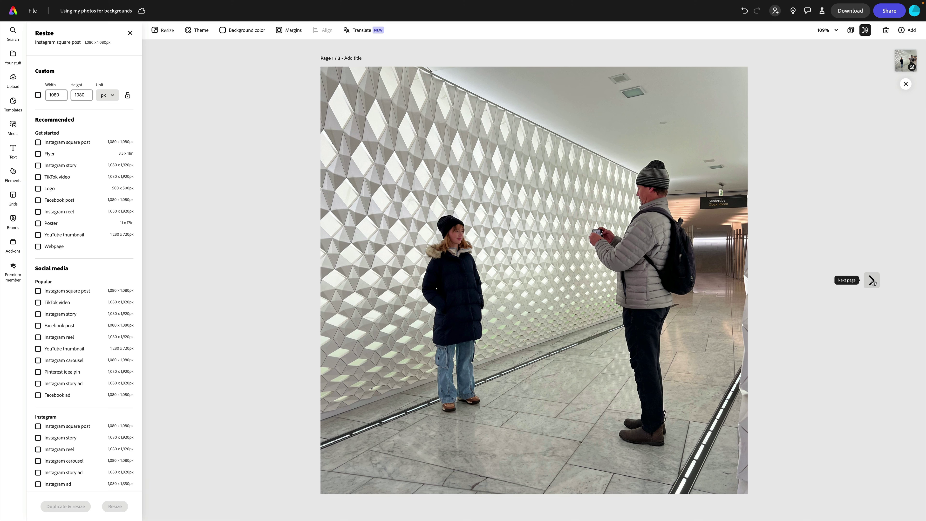
# Add a blank same-size page after page 2
pyautogui.click(872, 280)
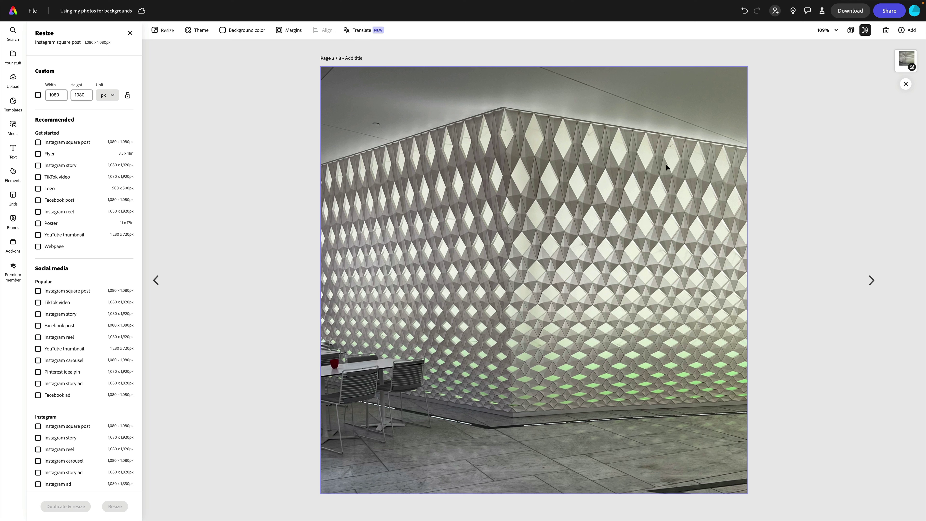
pyautogui.click(641, 193)
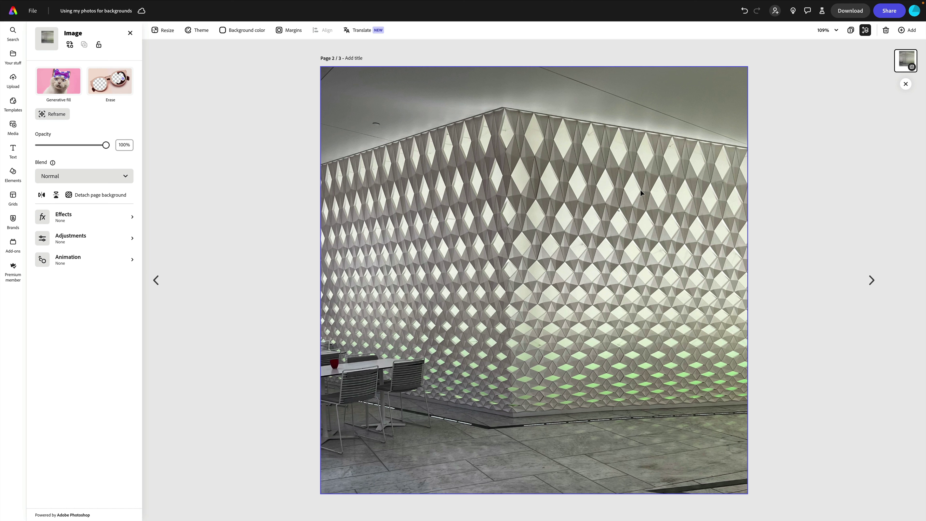
pyautogui.click(904, 31)
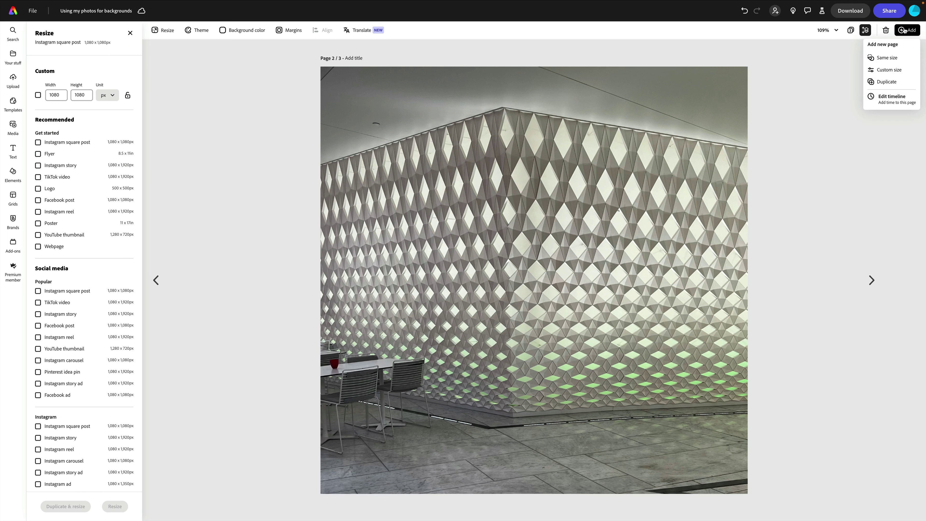
pyautogui.click(886, 58)
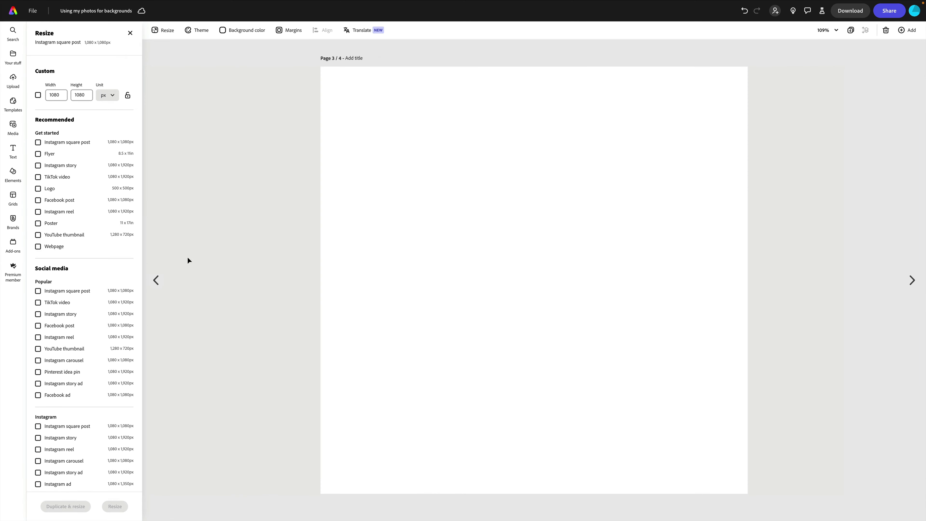
# Duplicate the wall-photo page so the design has five pages
pyautogui.click(156, 280)
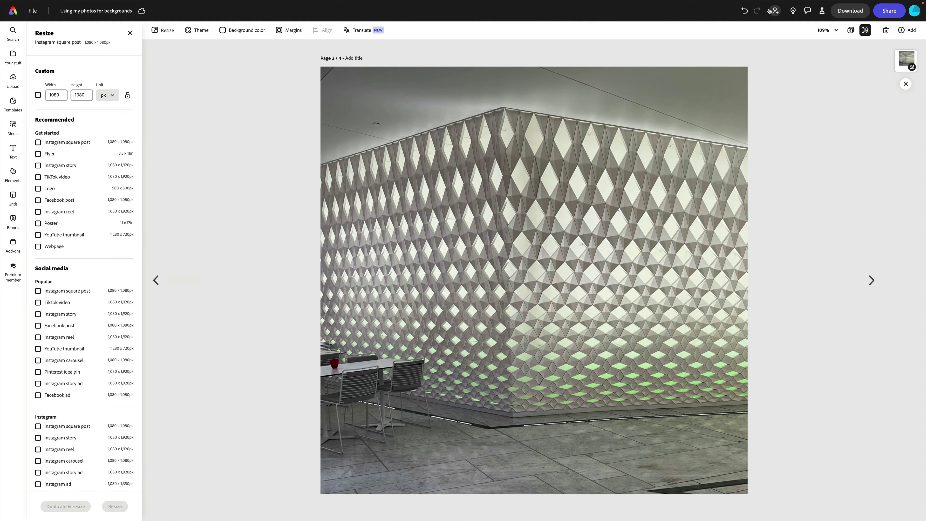
pyautogui.click(901, 30)
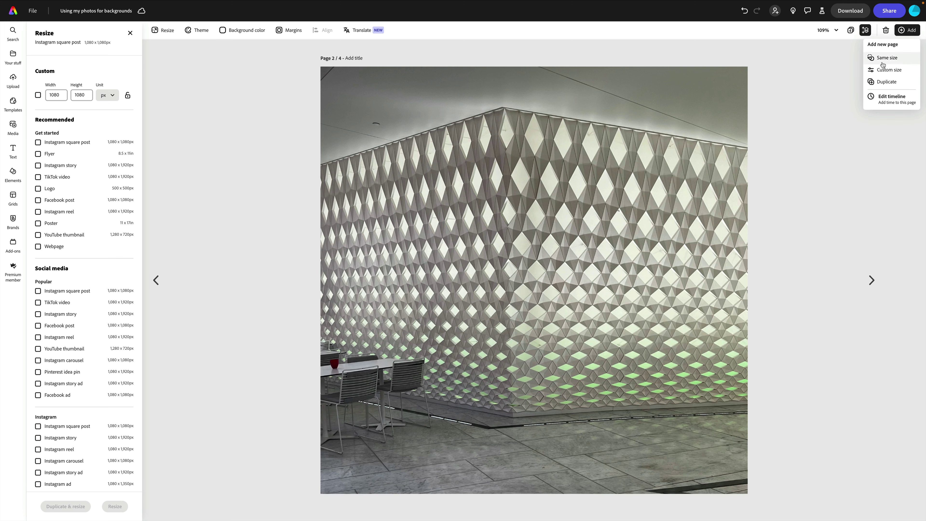
pyautogui.click(877, 83)
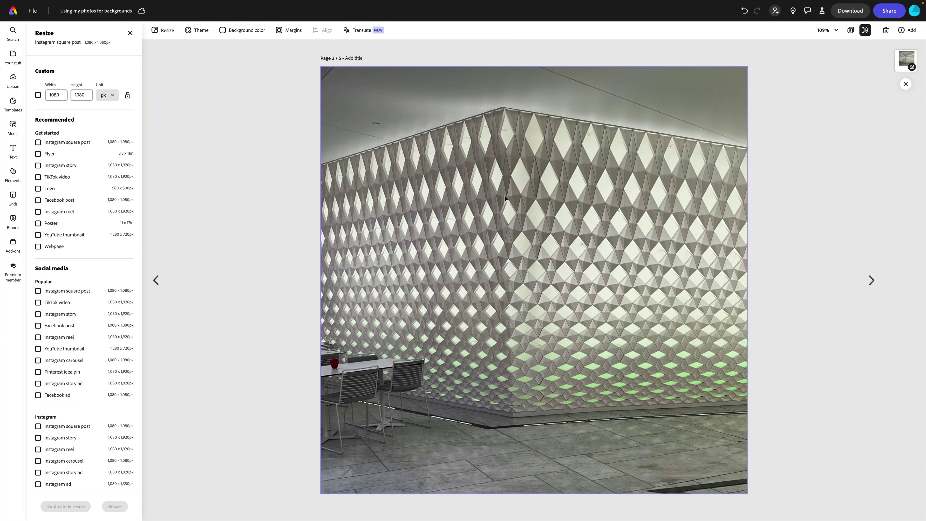
# At 25% zoom, enlarge and shift the page 3 wall photo so the diamond pattern fills the page
pyautogui.click(836, 31)
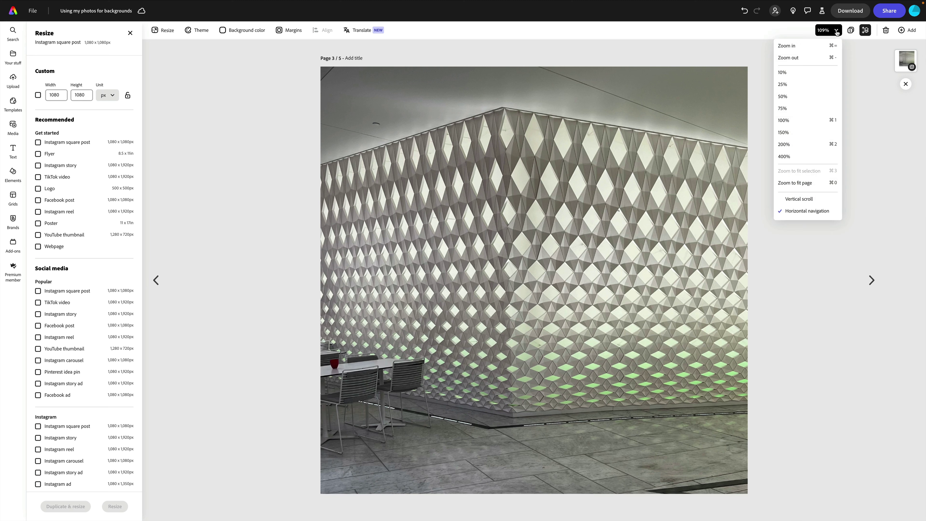
pyautogui.click(783, 85)
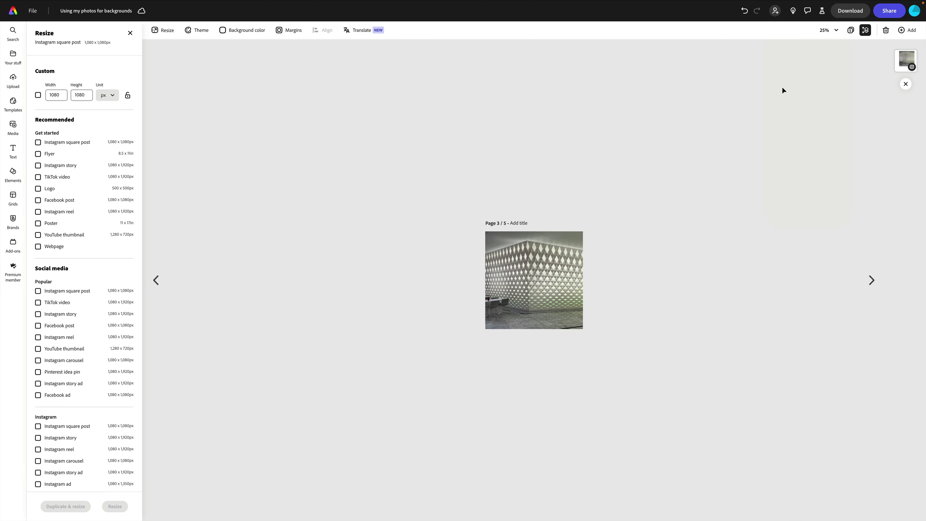
pyautogui.click(528, 271)
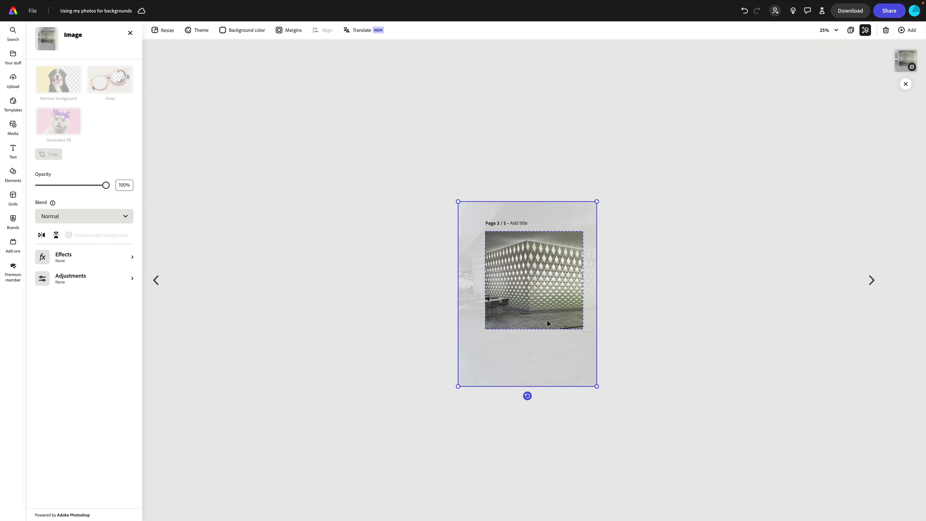
pyautogui.moveTo(596, 200); pyautogui.dragTo(647, 163)
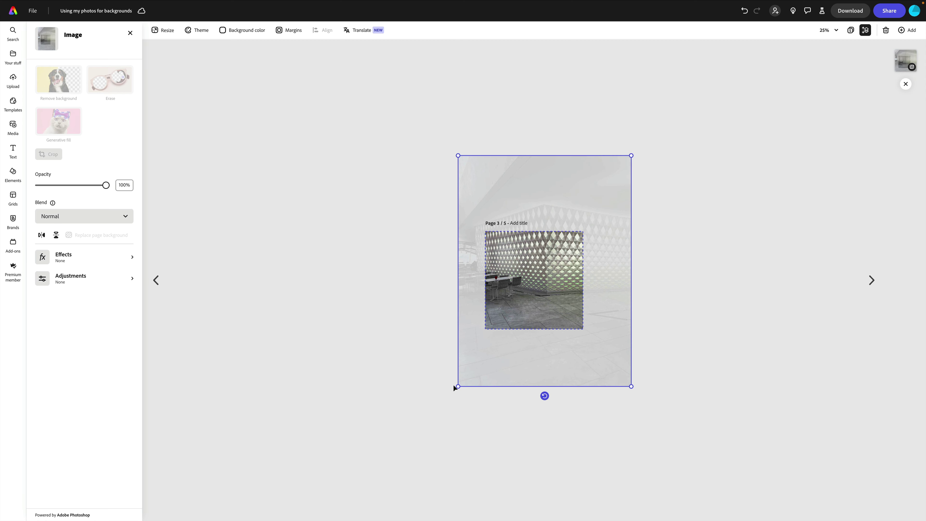
pyautogui.moveTo(457, 385); pyautogui.dragTo(353, 453)
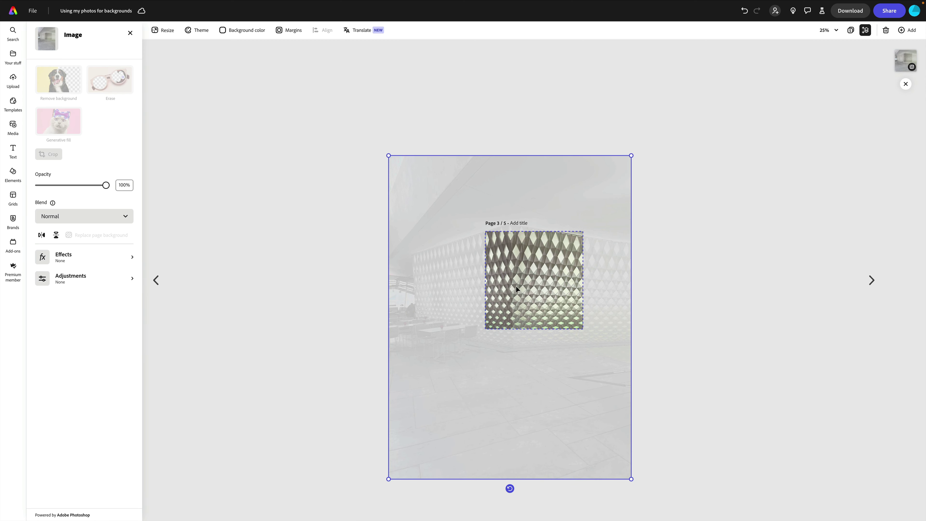
pyautogui.moveTo(516, 290); pyautogui.dragTo(486, 277)
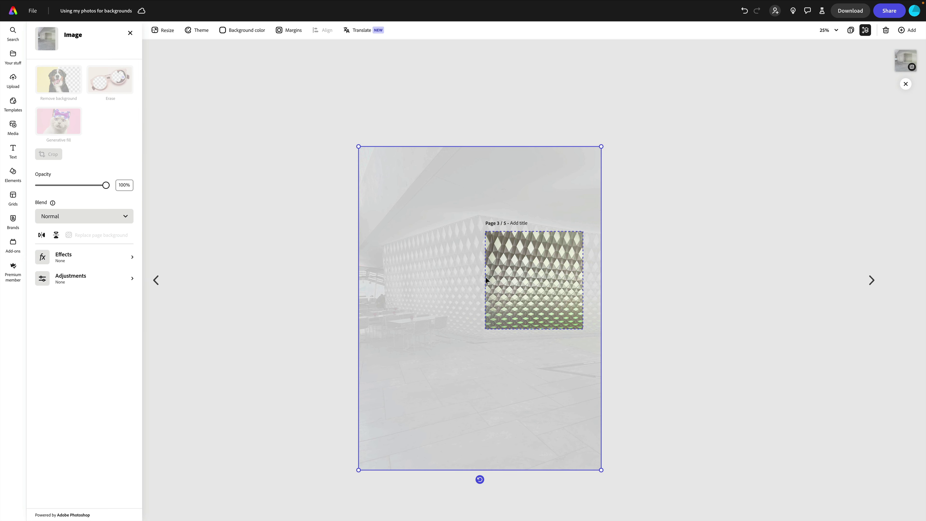
pyautogui.click(711, 206)
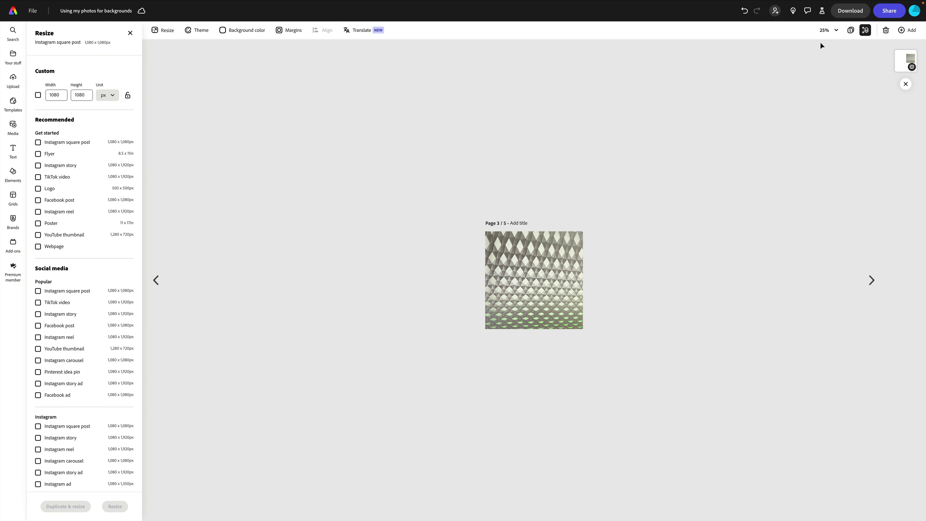
# Make the page 3 wall photo black-and-white with saturation -100 and raised contrast and highlights
pyautogui.click(833, 31)
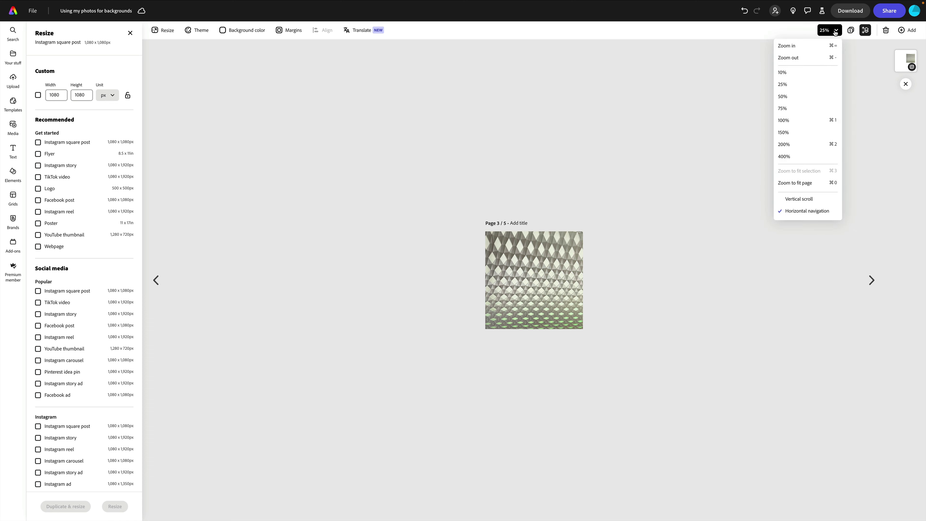
pyautogui.click(791, 110)
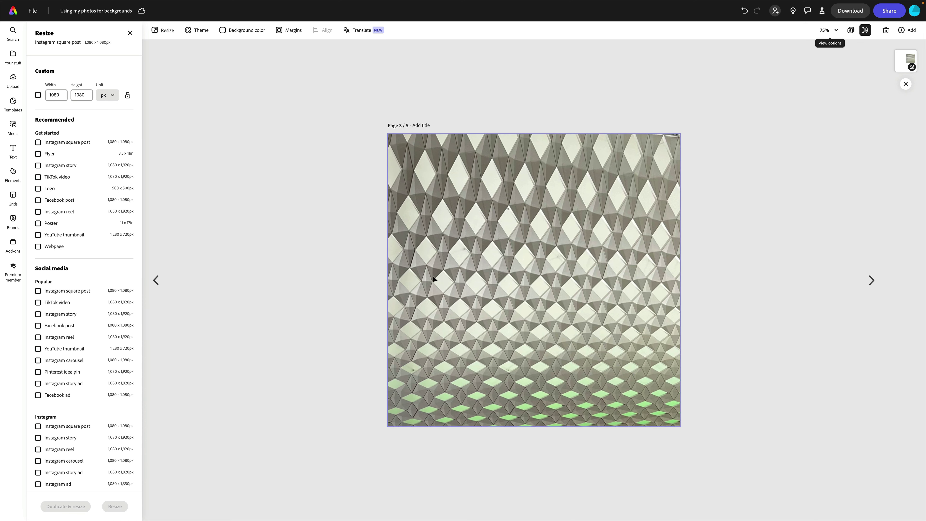
pyautogui.click(487, 244)
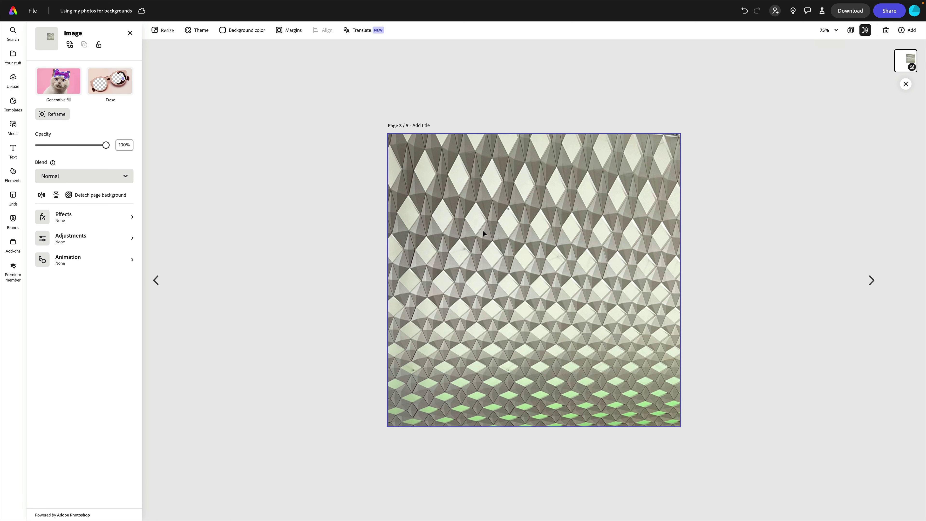
pyautogui.click(132, 237)
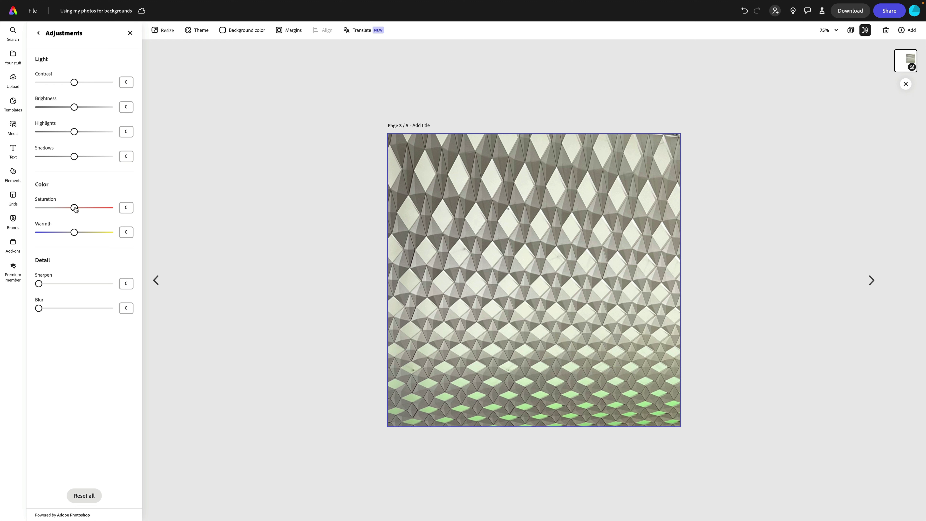
pyautogui.moveTo(74, 208); pyautogui.dragTo(19, 206)
pyautogui.moveTo(75, 83); pyautogui.dragTo(80, 109)
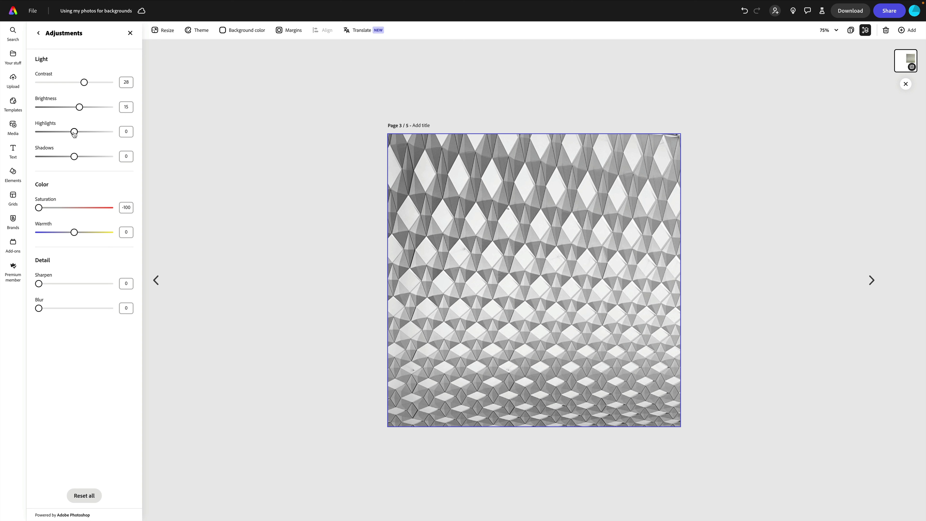
pyautogui.moveTo(74, 135); pyautogui.dragTo(70, 159)
# Fade the wall photo to 15% opacity and bring up the 'quotation mark' text designs
pyautogui.click(38, 33)
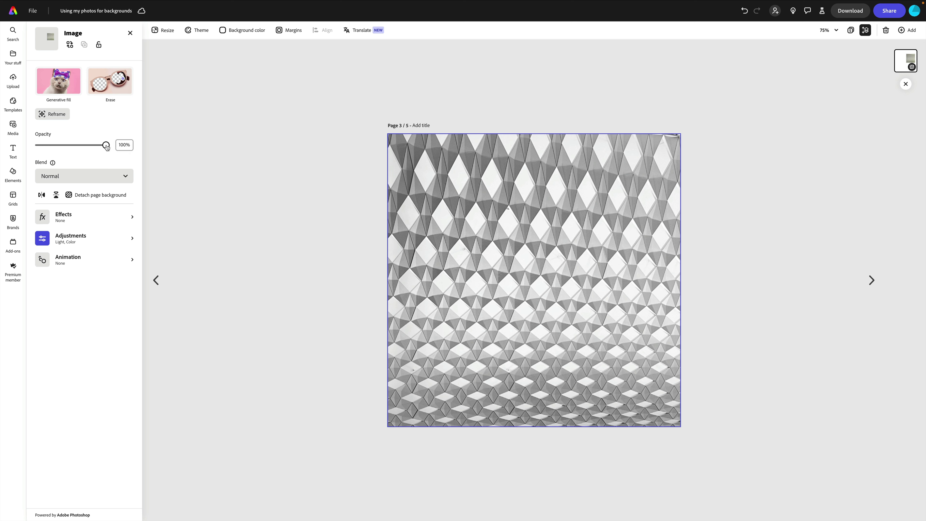
pyautogui.moveTo(109, 146); pyautogui.dragTo(45, 150)
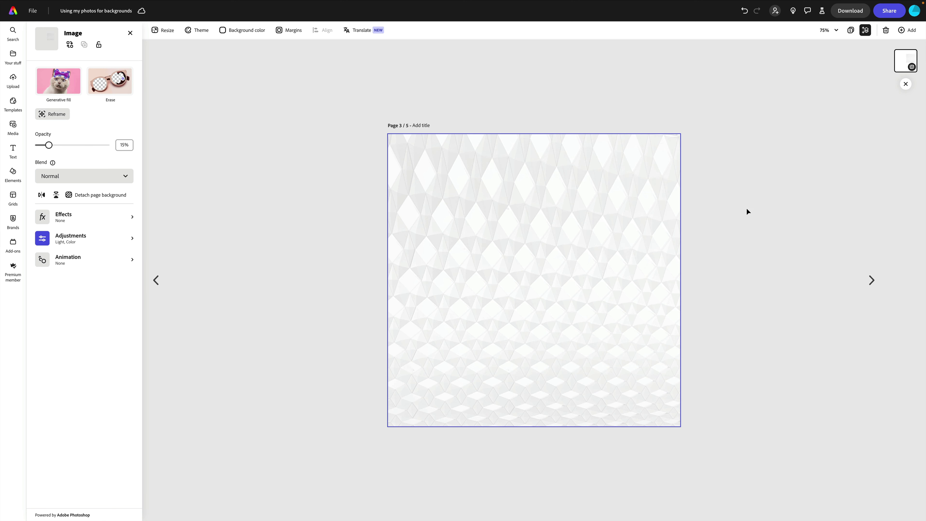
pyautogui.click(745, 214)
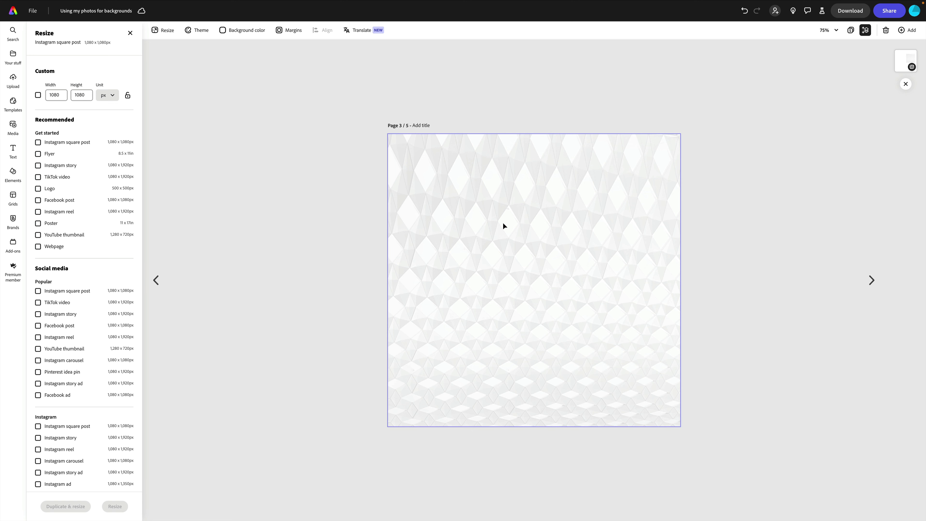
pyautogui.click(517, 257)
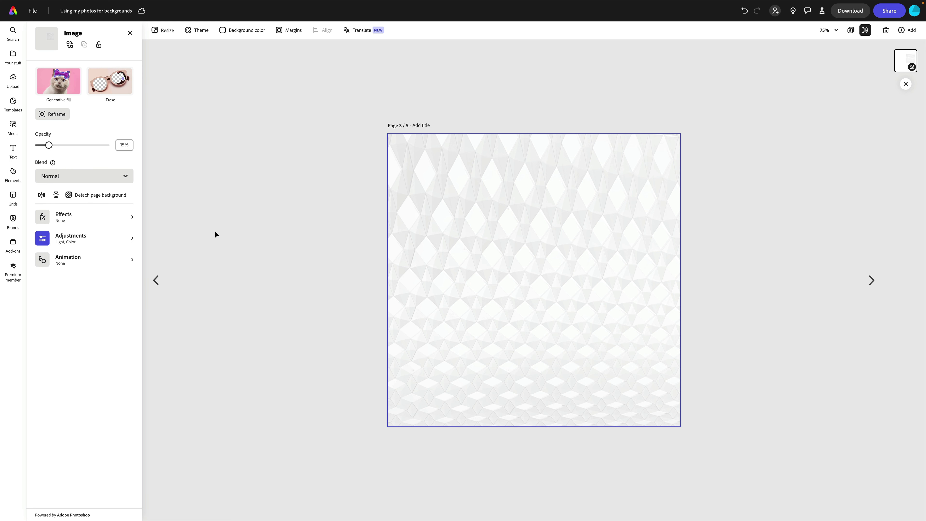
pyautogui.click(13, 150)
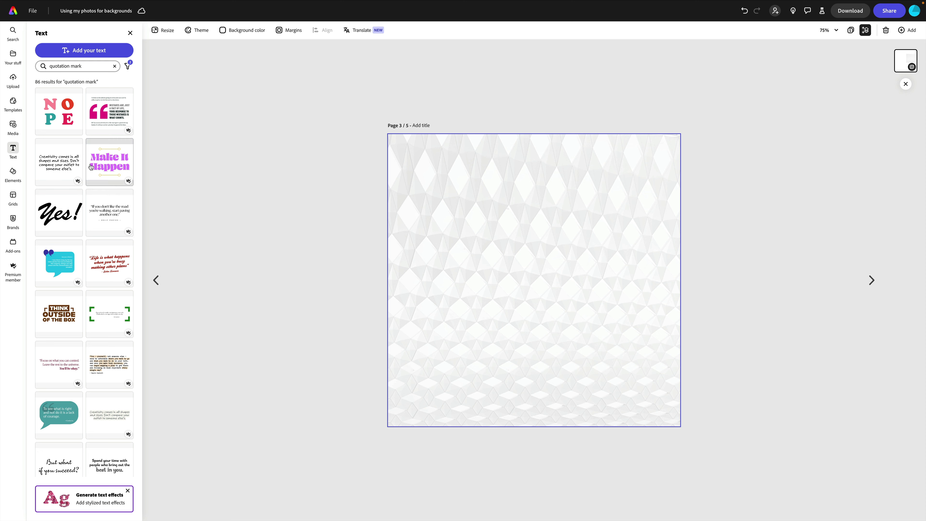
pyautogui.scroll(-3, 87, 154)
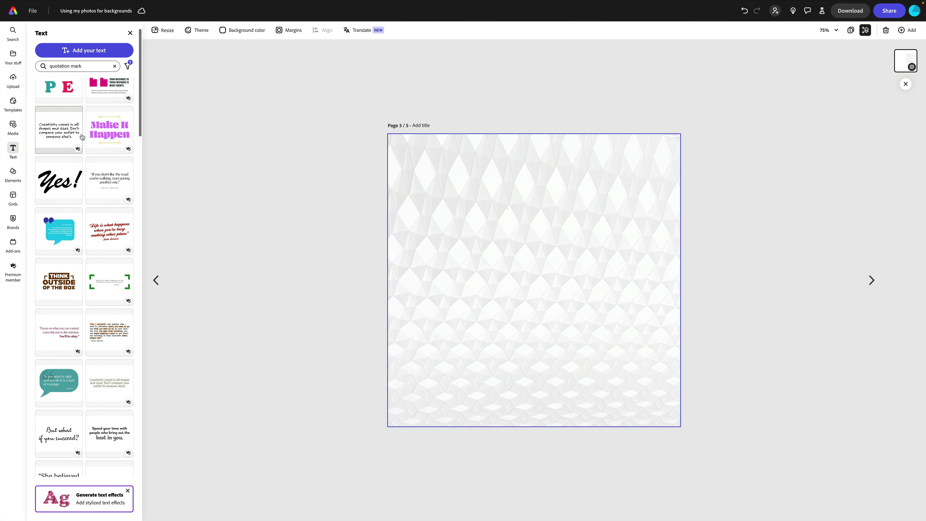
pyautogui.scroll(-5, 82, 137)
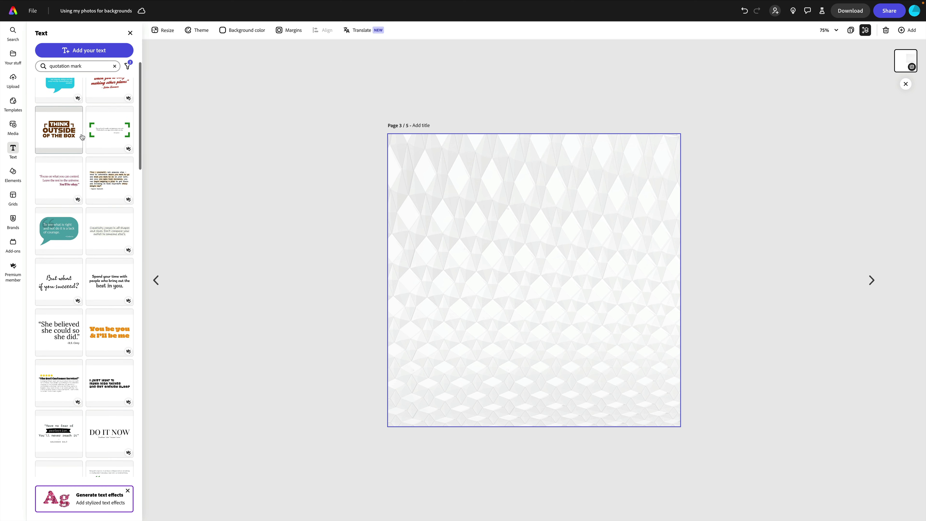
pyautogui.scroll(8, 82, 137)
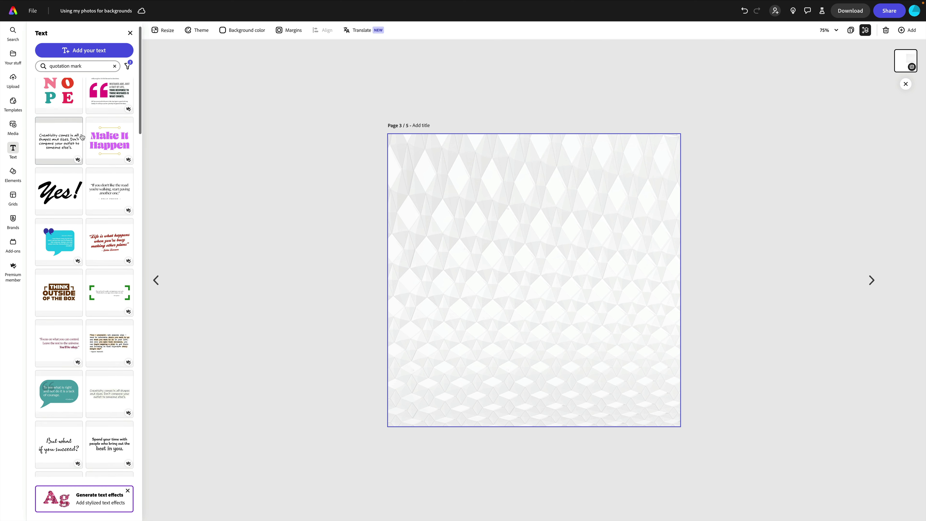
pyautogui.scroll(1, 82, 137)
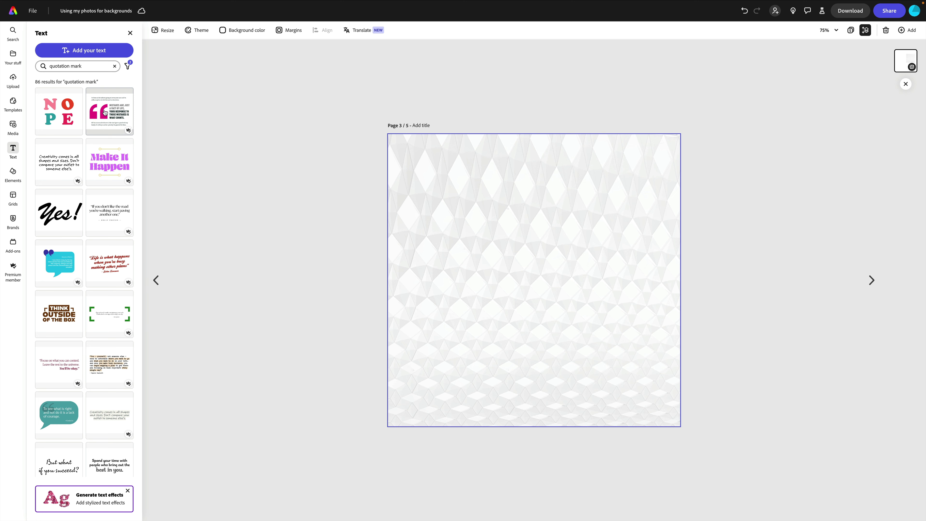
# Add the pink 'Mistakes are just a fact of life' quote design and ungroup it
pyautogui.click(105, 112)
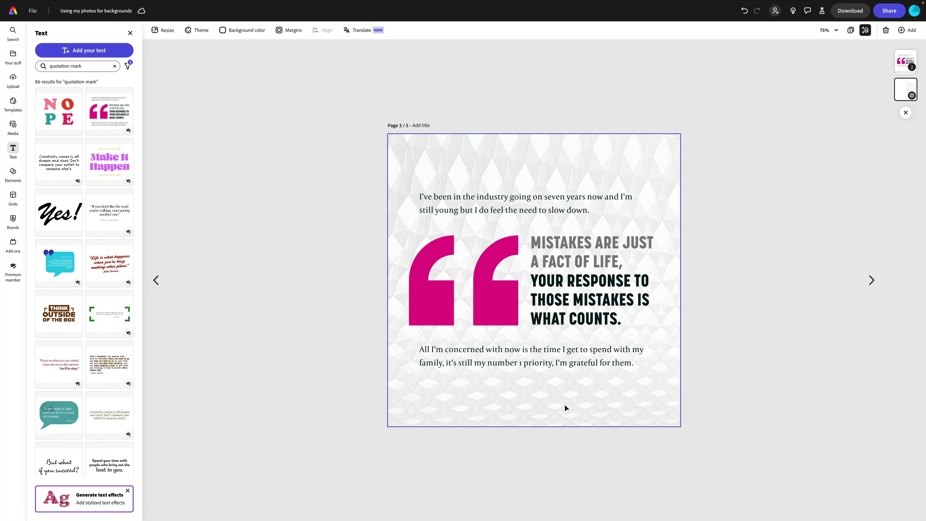
pyautogui.click(579, 168)
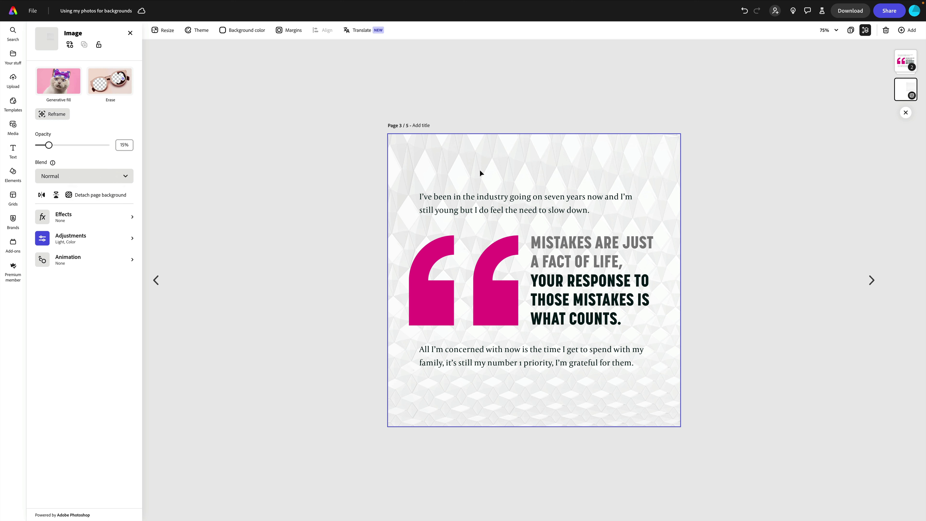
pyautogui.click(559, 242)
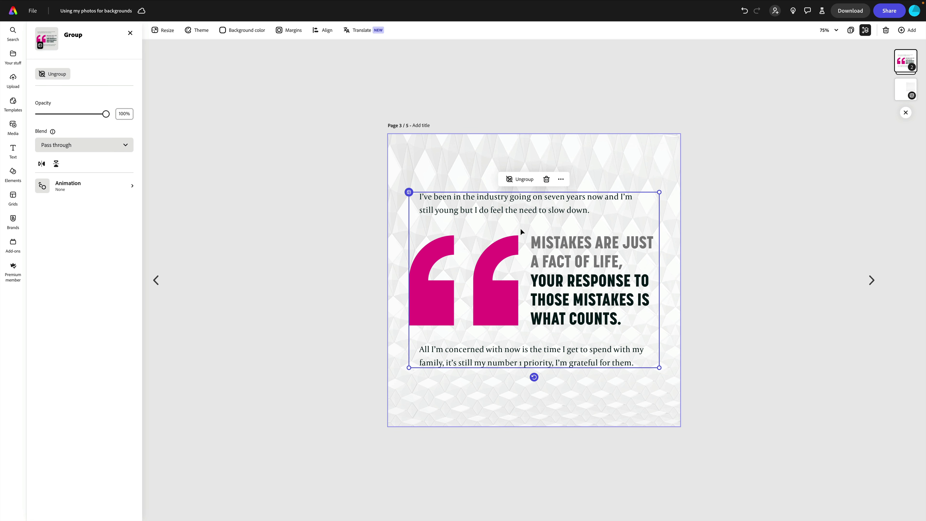
pyautogui.click(522, 179)
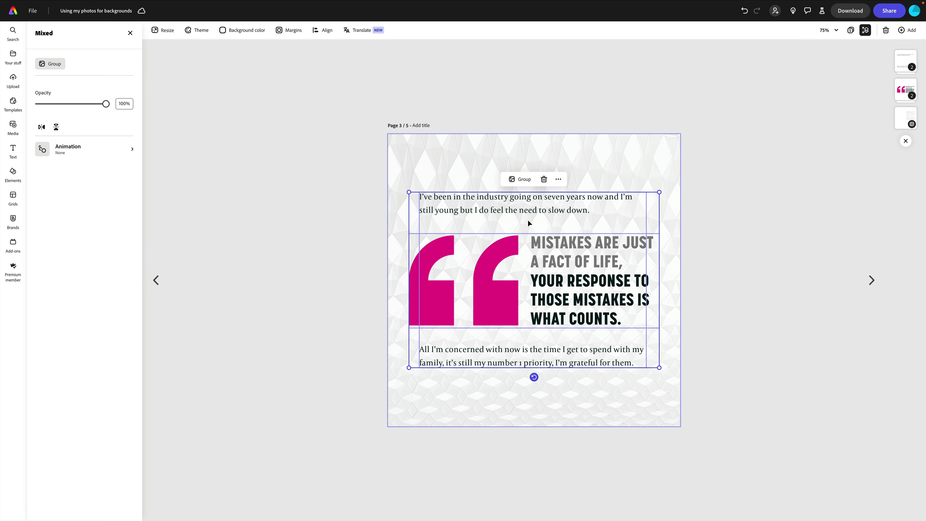
pyautogui.click(536, 227)
# Delete the paragraph below the main quote
pyautogui.click(533, 210)
pyautogui.click(539, 350)
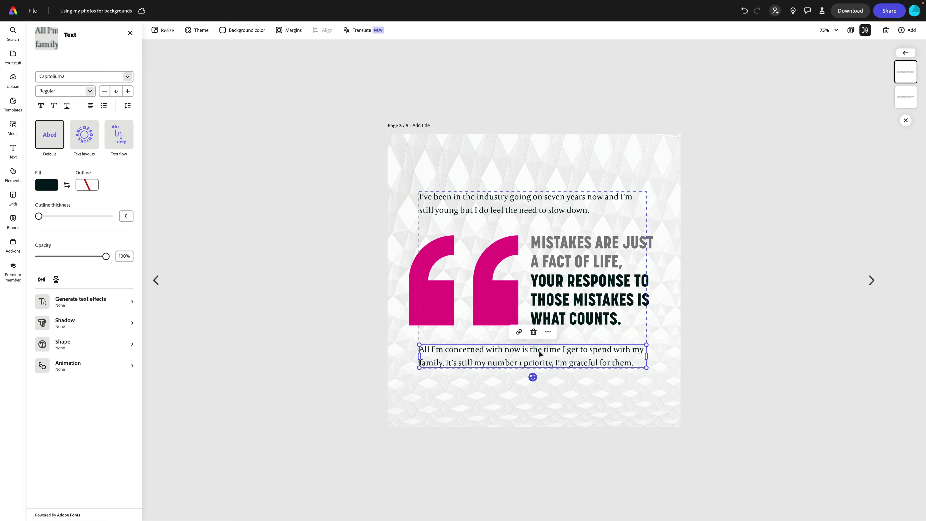
pyautogui.press('Delete')
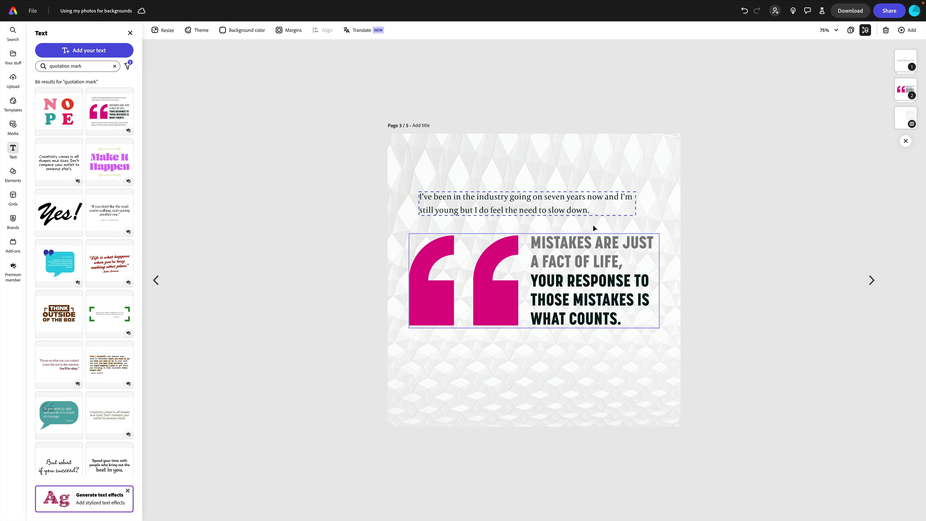
# Select the main quote text and top paragraph, ending with the 'MISTAKES ARE JUST' quote selected
pyautogui.click(572, 265)
pyautogui.click(573, 265)
pyautogui.click(572, 263)
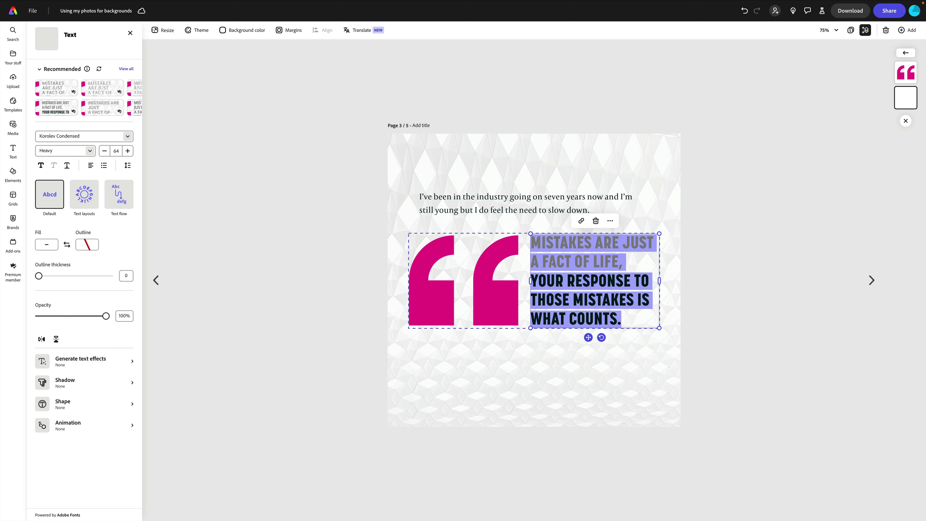
pyautogui.press('Escape')
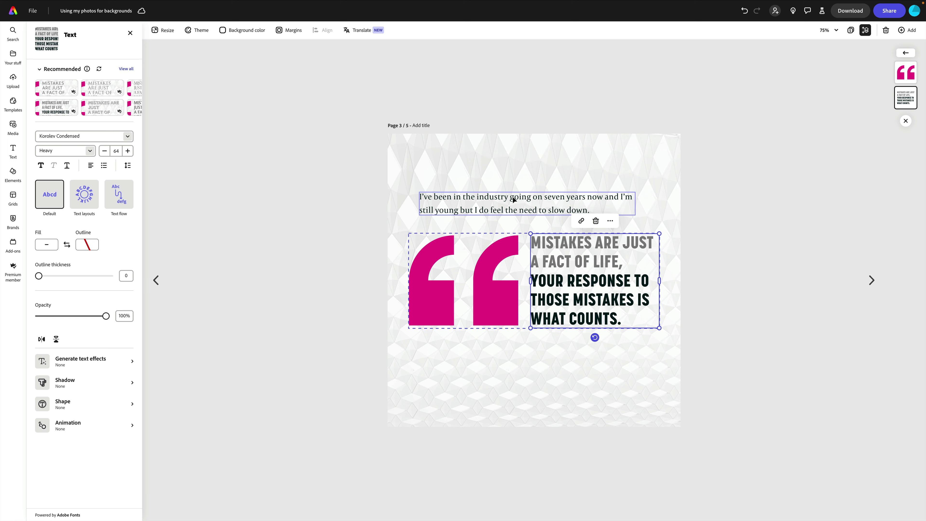
pyautogui.click(514, 199)
pyautogui.click(495, 210)
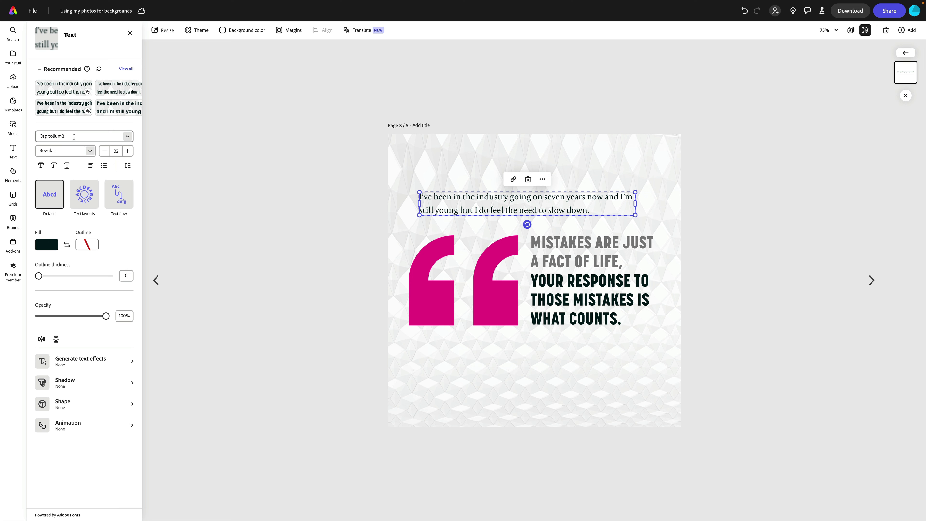
pyautogui.click(596, 264)
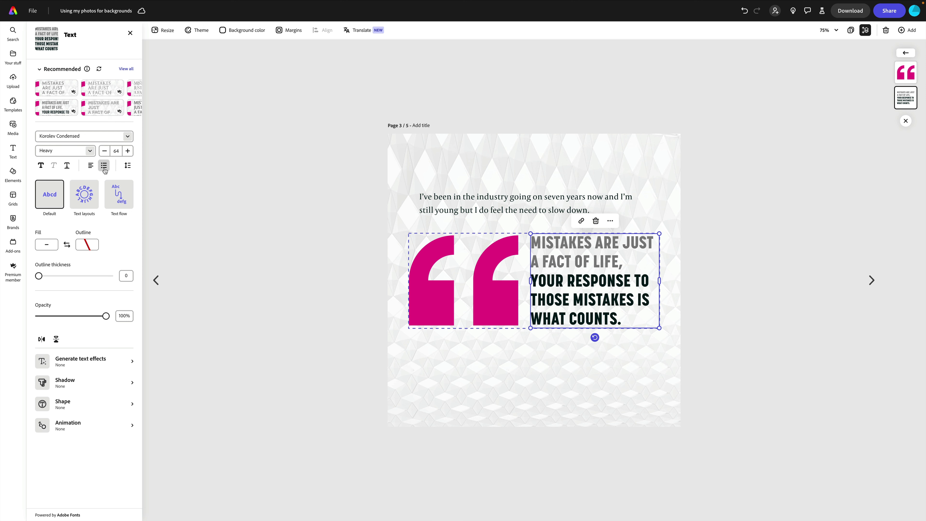
# Set the main quote font to Capitolium2 Regular
pyautogui.click(100, 133)
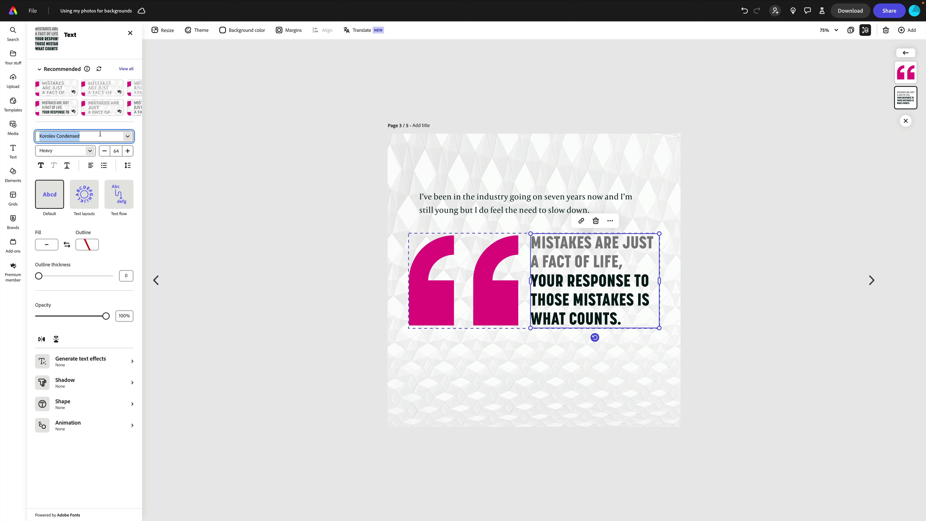
pyautogui.click(128, 136)
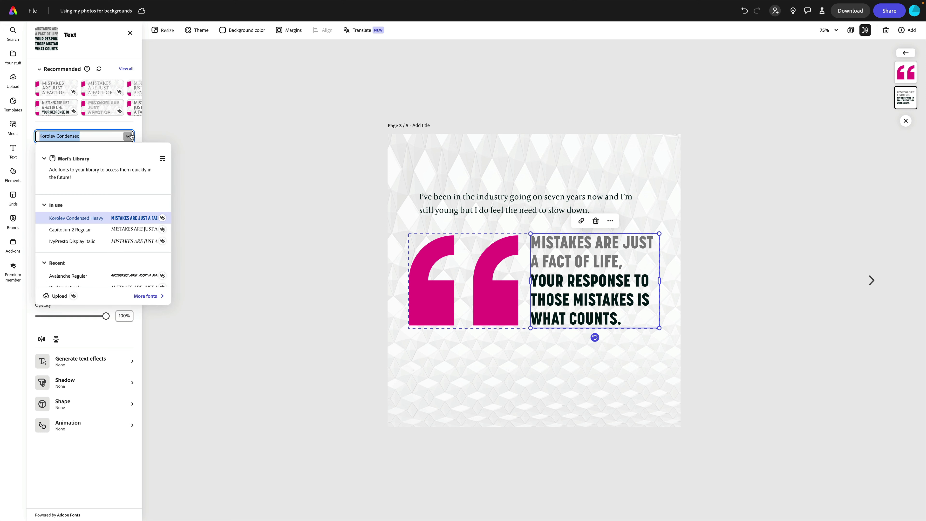
pyautogui.click(82, 232)
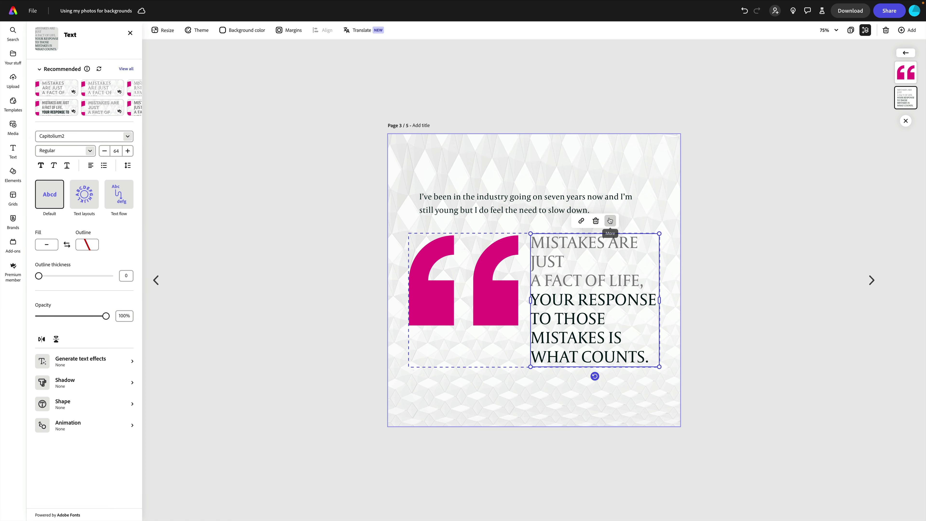
# Delete the top intro paragraph and move the quote up toward the page centre
pyautogui.click(550, 209)
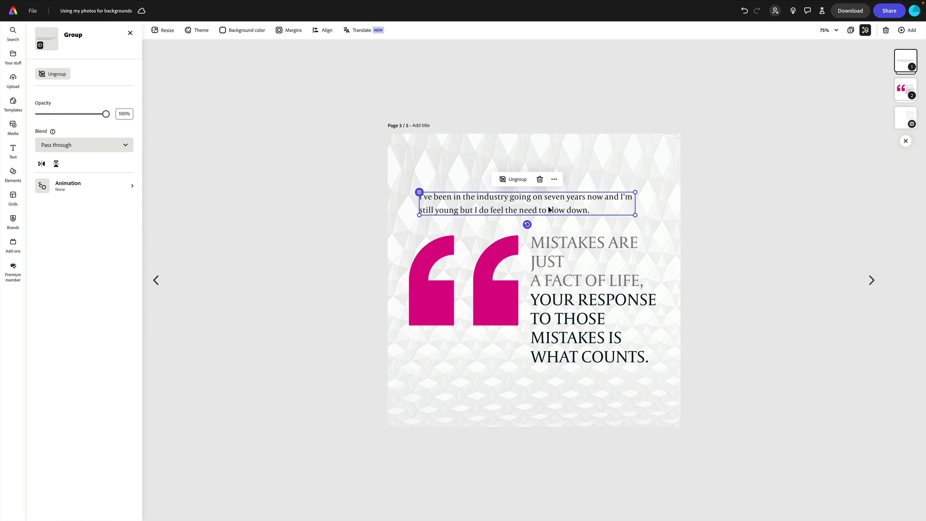
pyautogui.press('Delete')
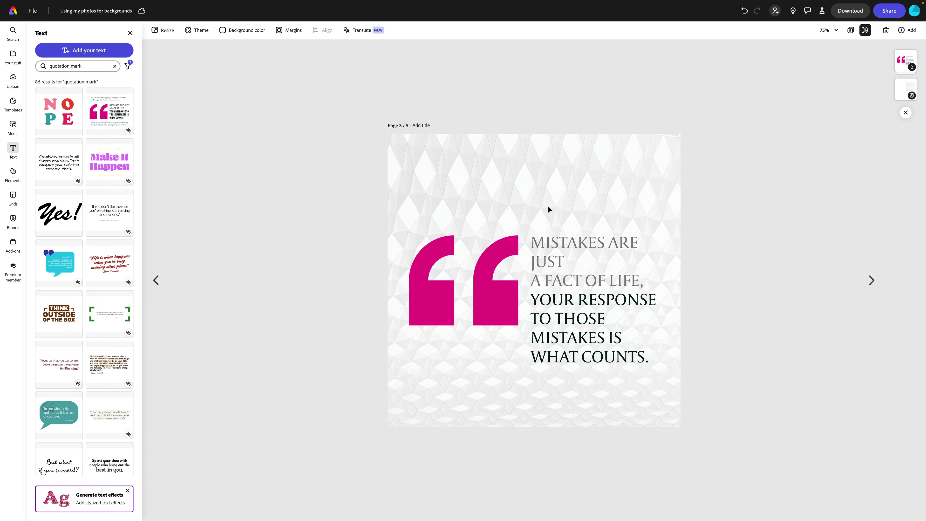
pyautogui.click(486, 300)
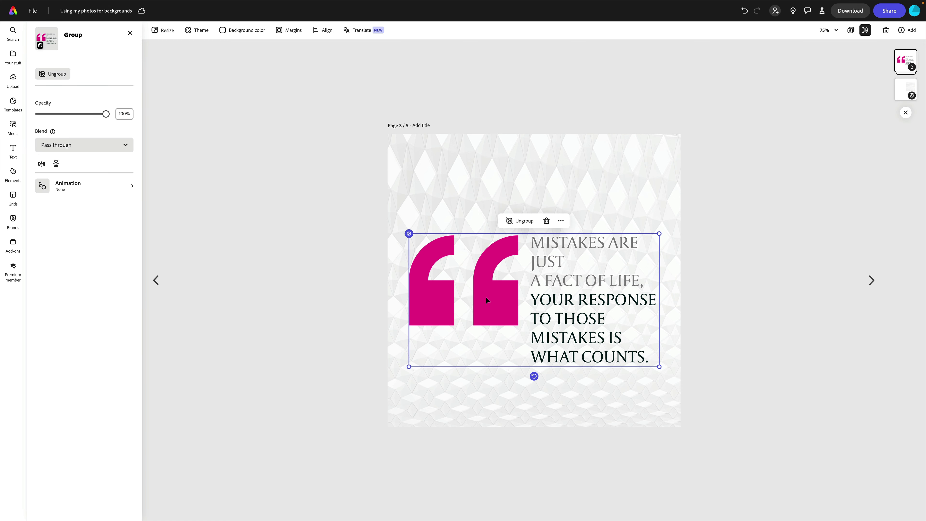
pyautogui.moveTo(490, 297); pyautogui.dragTo(493, 253)
# Reduce the quote text size from 64 to 54
pyautogui.doubleClick(578, 242)
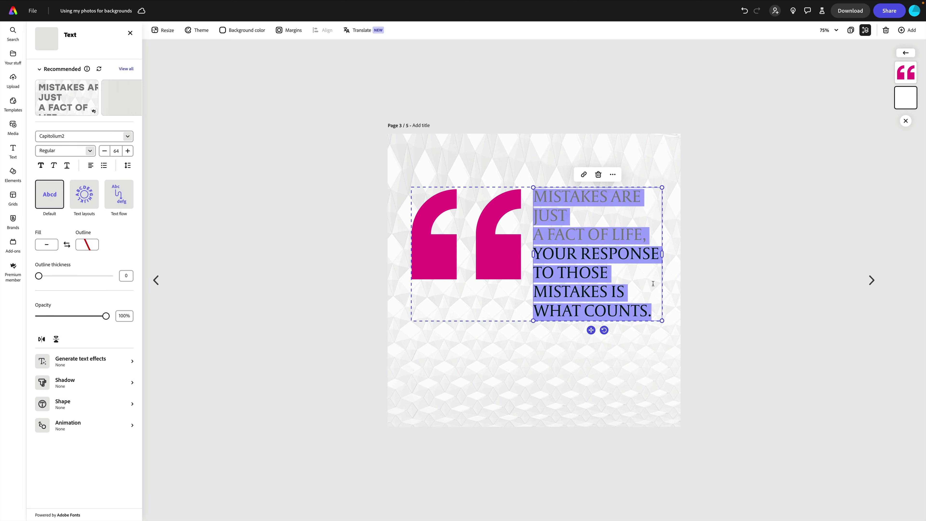
pyautogui.moveTo(652, 303); pyautogui.dragTo(520, 199)
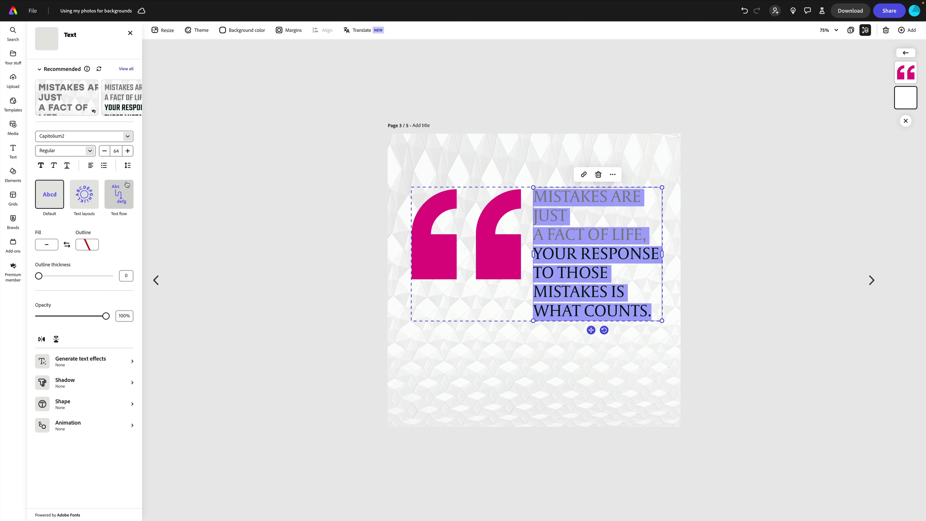
pyautogui.click(105, 151)
pyautogui.click(105, 151)
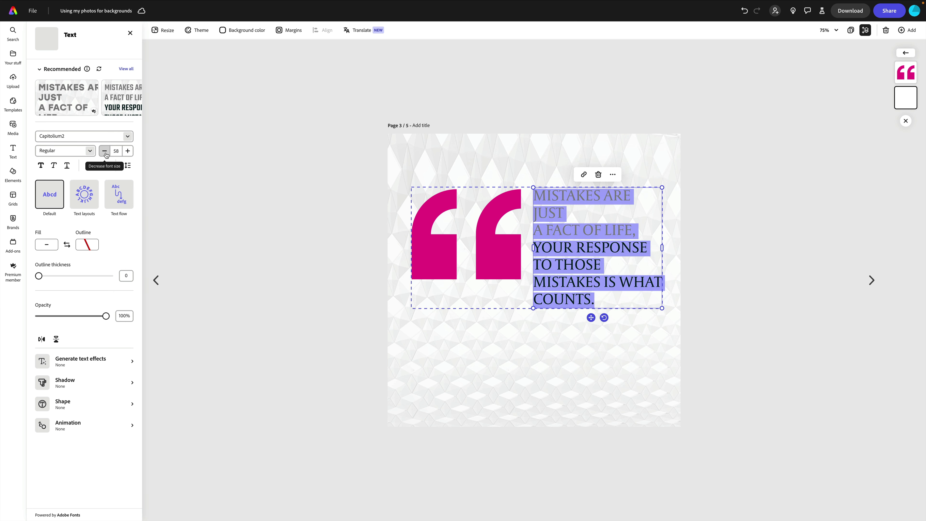
pyautogui.click(105, 151)
pyautogui.click(105, 151)
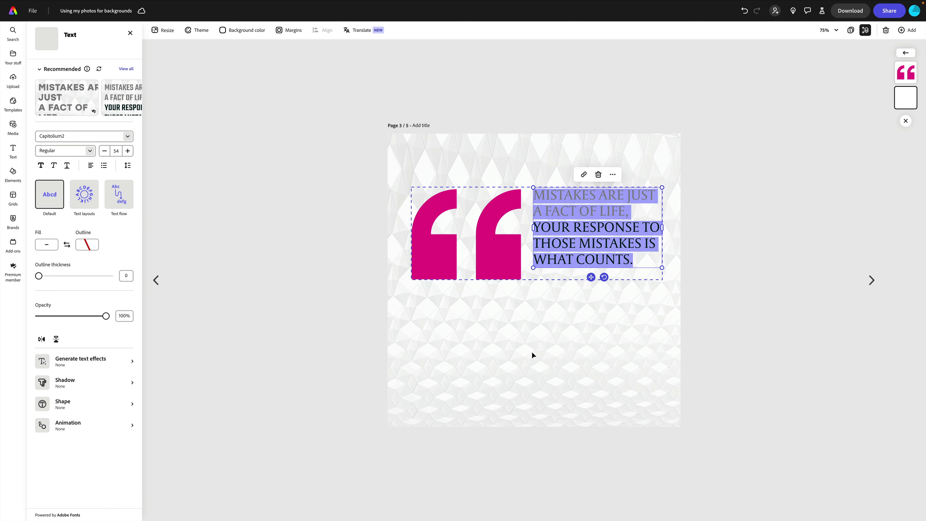
pyautogui.press('Escape')
# Group the pink quotation mark with the quote text
pyautogui.click(479, 253)
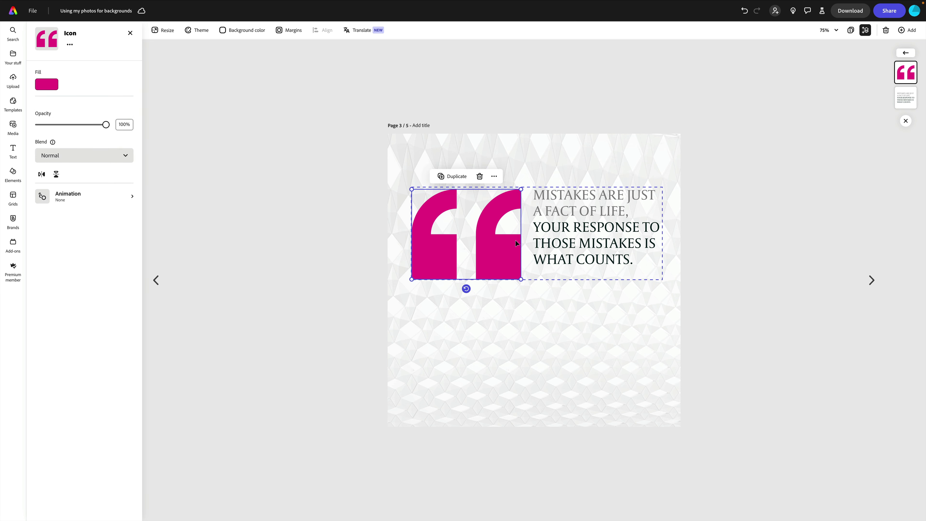
pyautogui.click(557, 254)
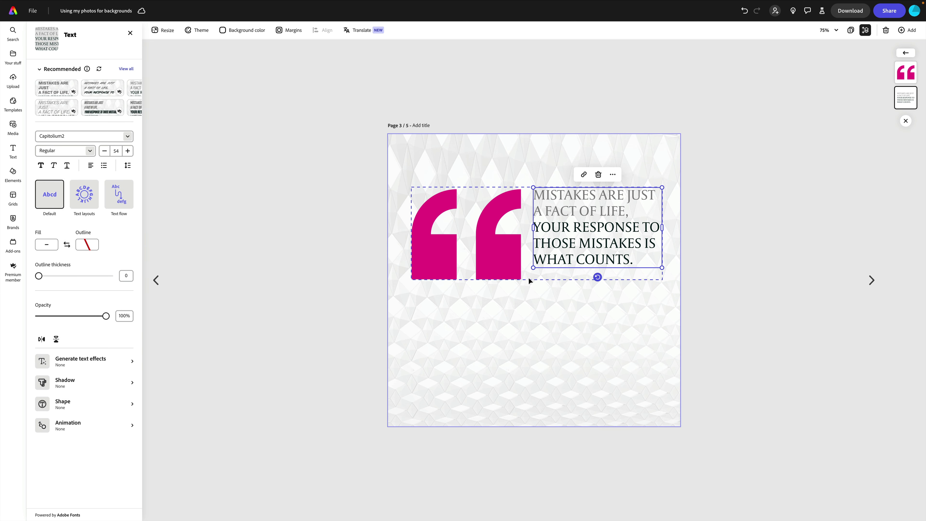
pyautogui.click(529, 281)
pyautogui.hotkey('ctrl', 'a')
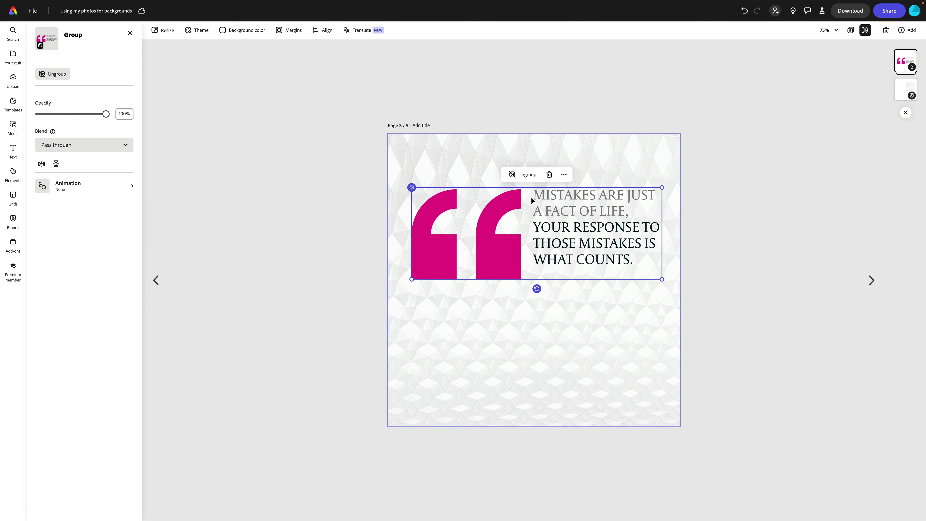
# Ungroup the pink quotation mark from the quote text
pyautogui.click(524, 175)
pyautogui.click(524, 175)
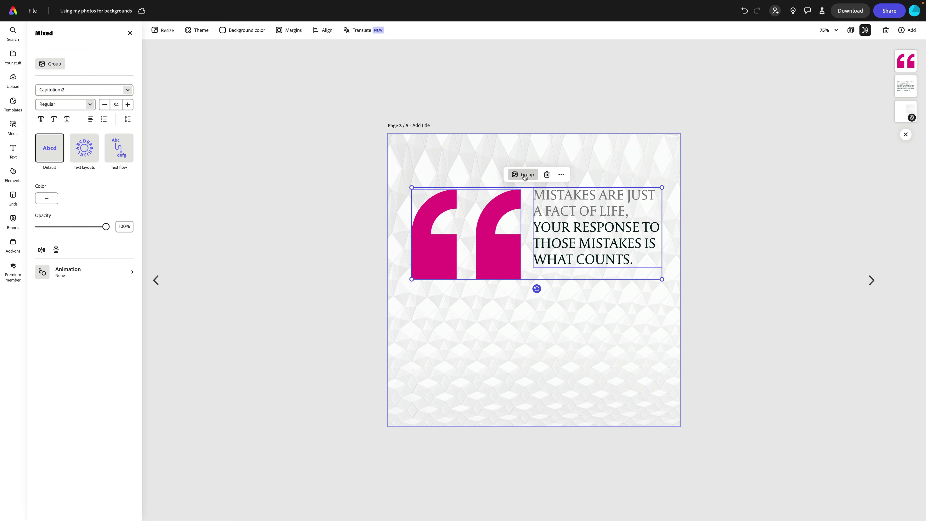
pyautogui.click(504, 318)
# Move the pink quotation mark to the top-left and shift the quote text down-left beneath it
pyautogui.click(501, 256)
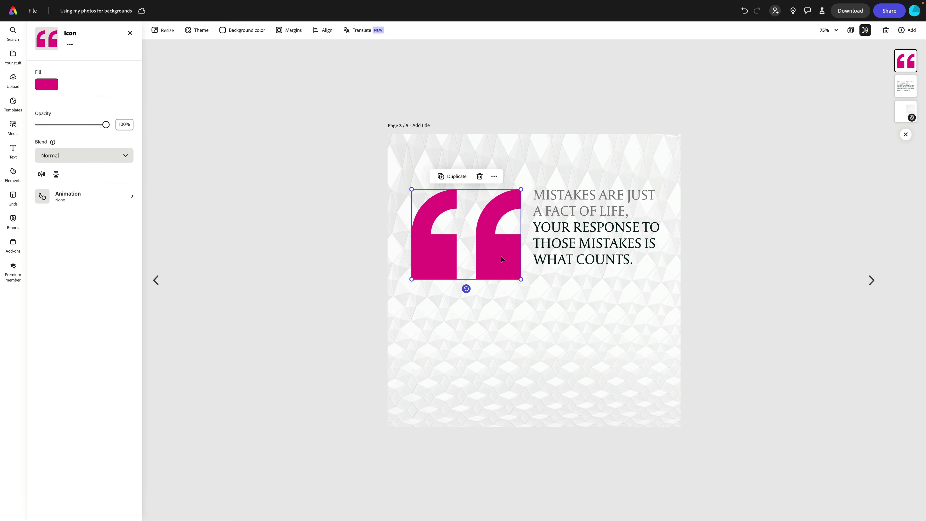
pyautogui.moveTo(500, 259); pyautogui.dragTo(484, 223)
pyautogui.click(571, 224)
pyautogui.moveTo(571, 224); pyautogui.dragTo(533, 239)
pyautogui.click(453, 214)
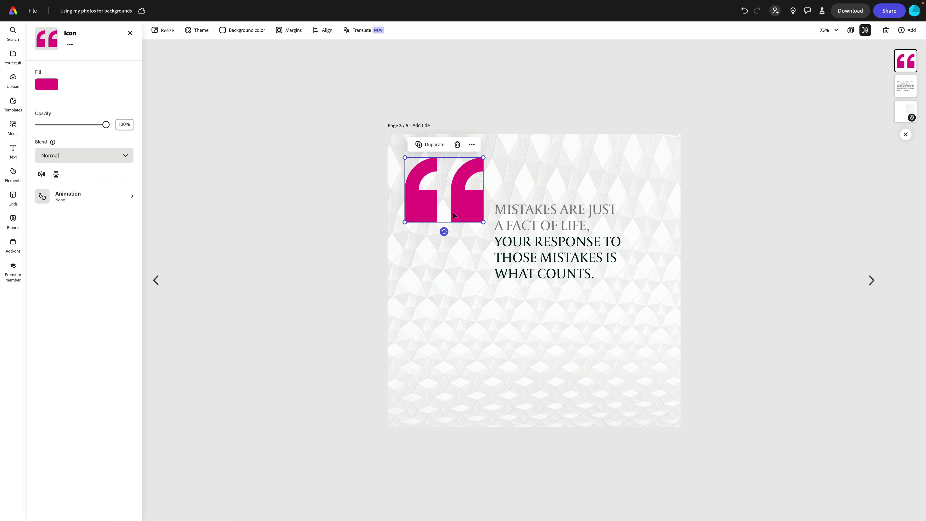
# Duplicate the pink quotation mark, place the copy at lower right and rotate it 180°
pyautogui.click(420, 144)
pyautogui.moveTo(475, 208); pyautogui.dragTo(633, 336)
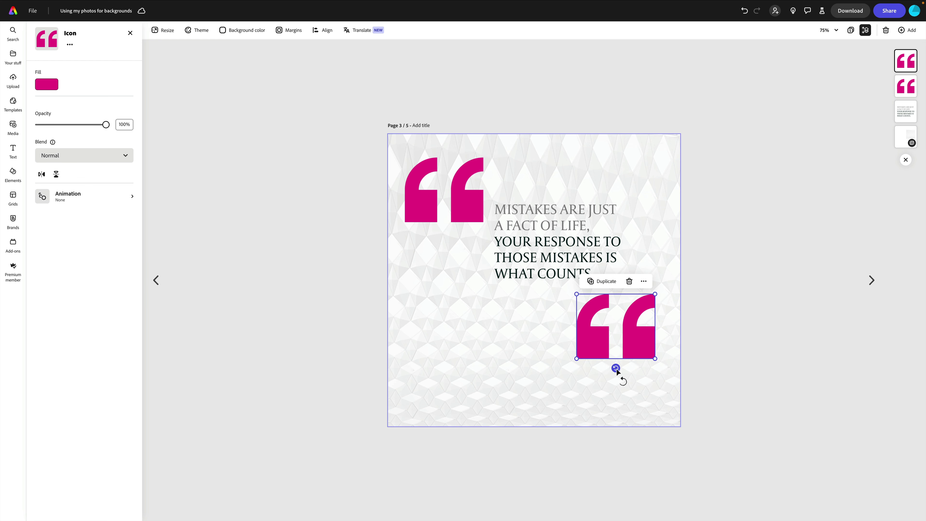
pyautogui.moveTo(617, 368); pyautogui.dragTo(615, 258)
pyautogui.moveTo(589, 310); pyautogui.dragTo(602, 310)
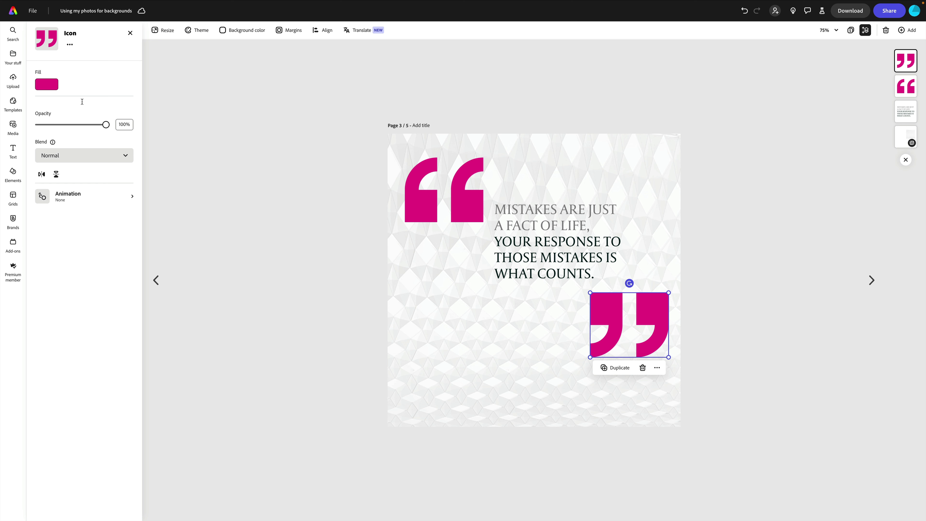
# Set the closing quotation mark's fill to orange #FA6307
pyautogui.click(45, 86)
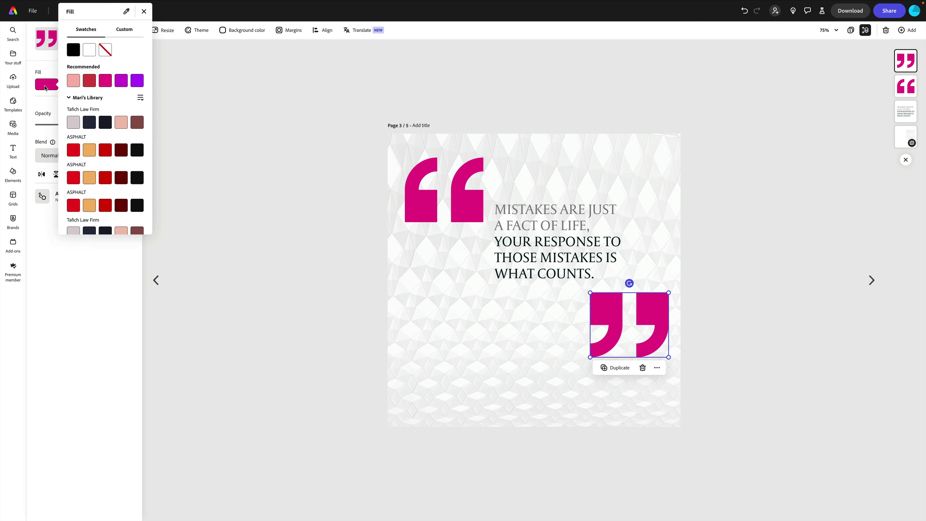
pyautogui.scroll(-5, 112, 183)
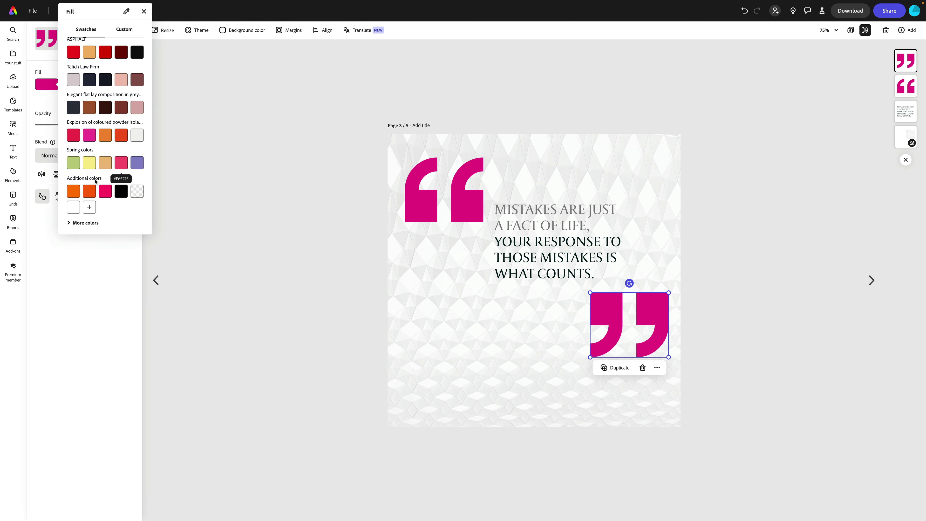
pyautogui.click(89, 192)
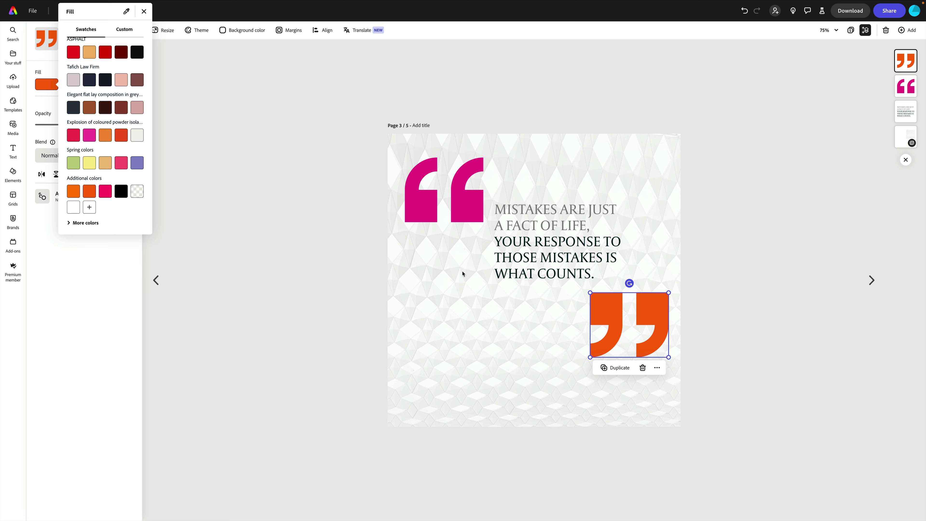
pyautogui.click(443, 289)
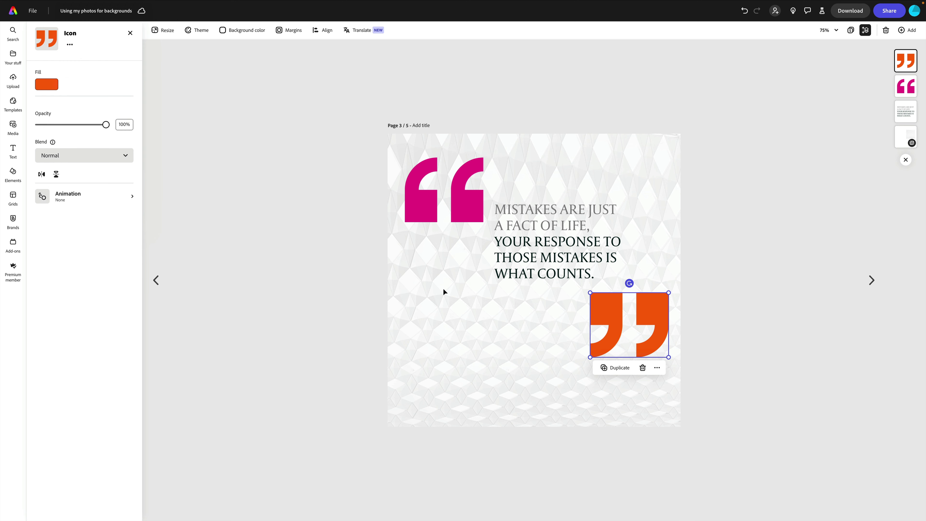
# Widen the quote text box rightward, lower the pink mark slightly and nudge the orange mark up-left
pyautogui.click(457, 294)
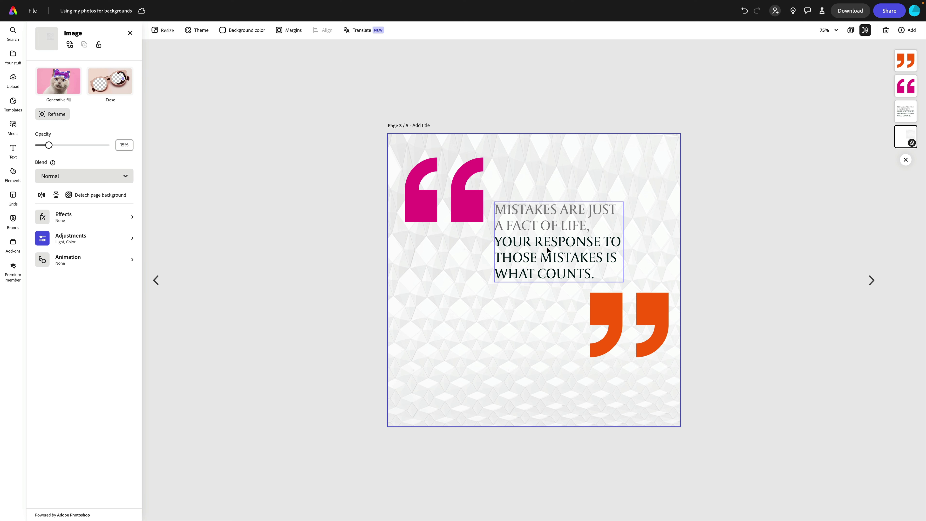
pyautogui.click(562, 248)
pyautogui.moveTo(624, 240); pyautogui.dragTo(660, 241)
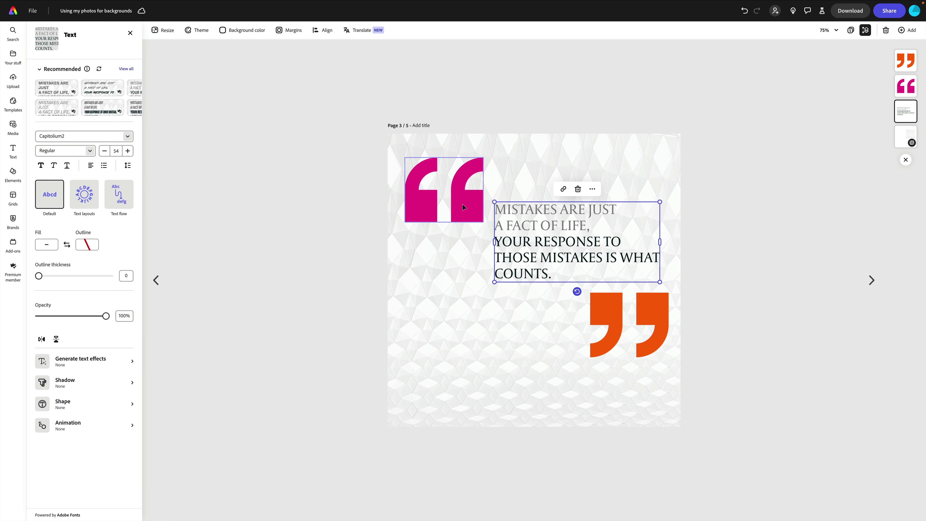
pyautogui.moveTo(462, 206); pyautogui.dragTo(460, 229)
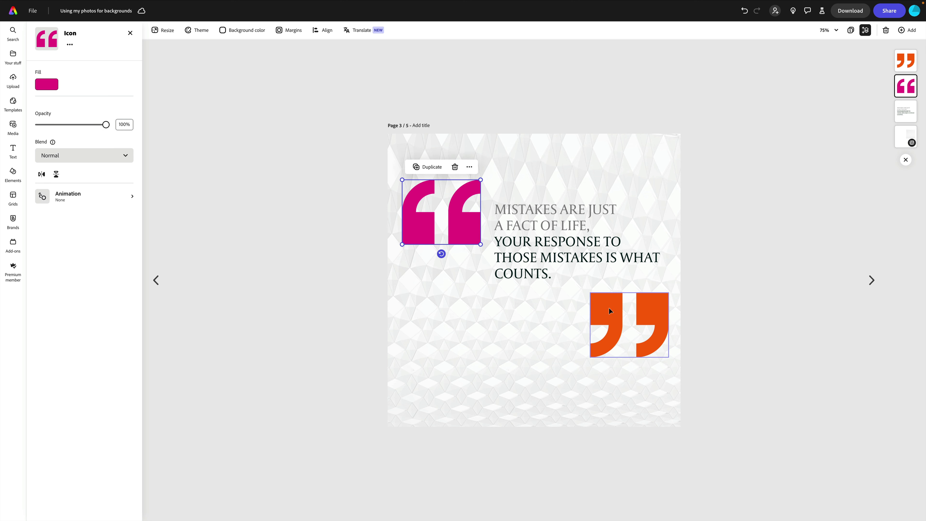
pyautogui.moveTo(610, 313); pyautogui.dragTo(601, 309)
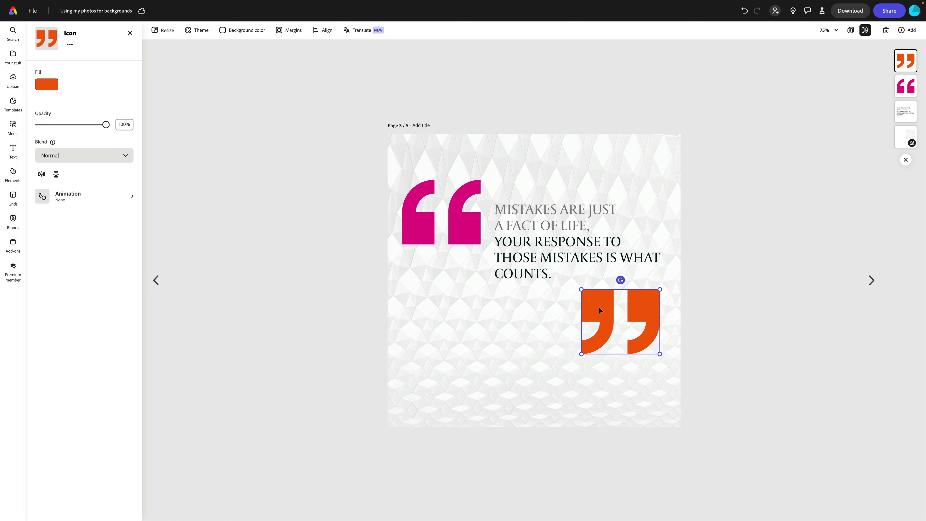
pyautogui.click(528, 261)
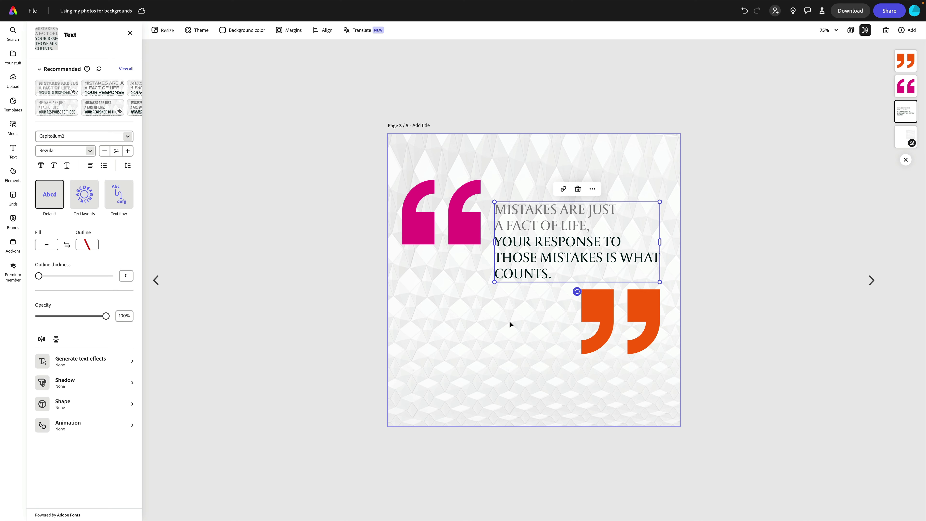
# Advance past page 4 to page 5, the ABC Associates testimonial signed '~ XYZ Corp.'
pyautogui.click(871, 280)
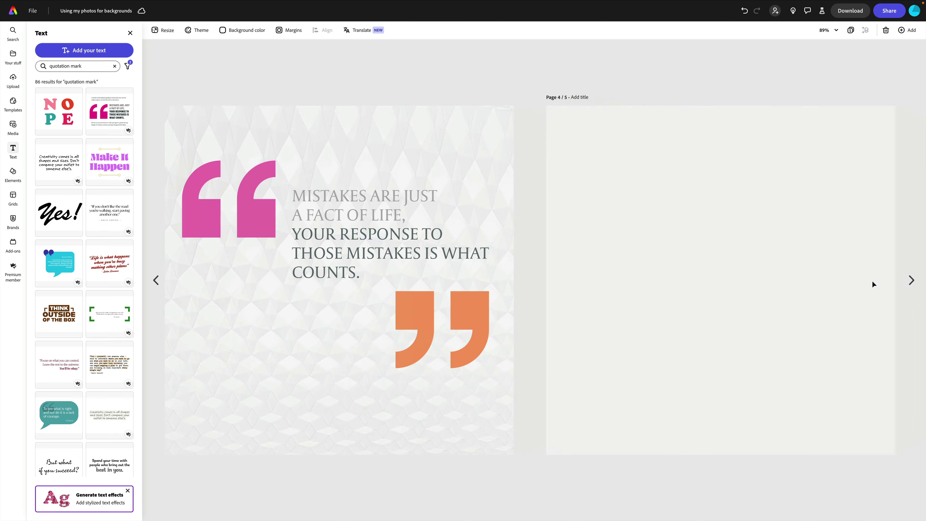
pyautogui.click(912, 280)
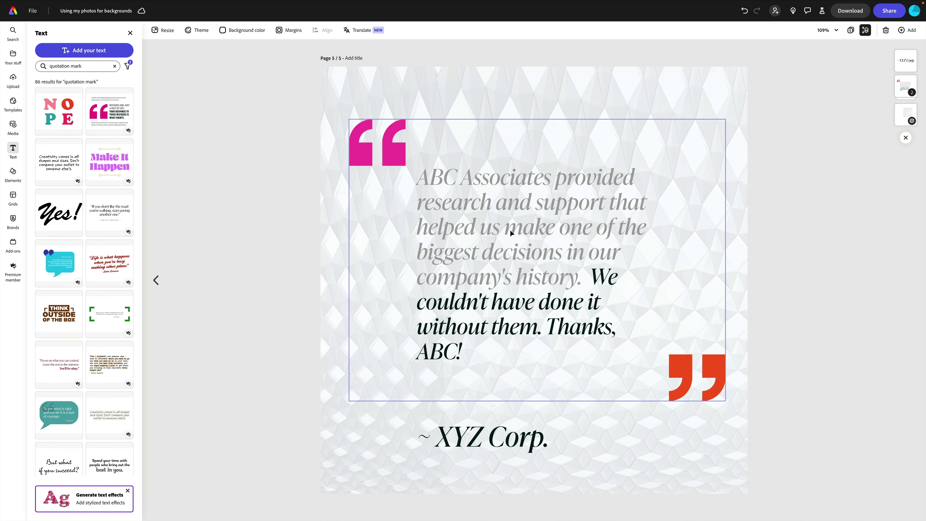